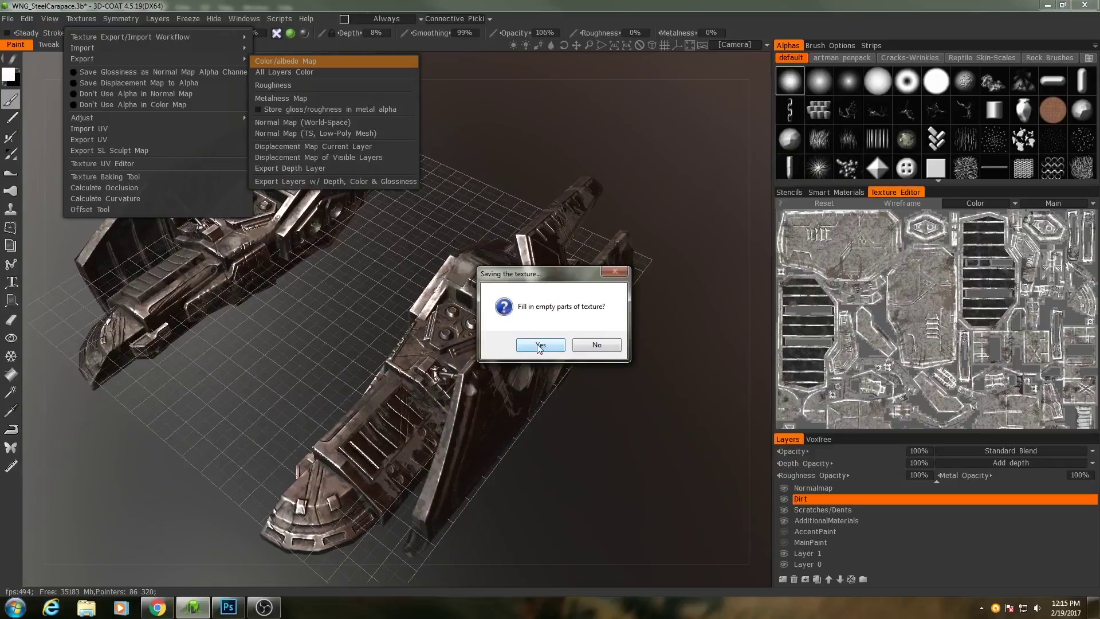
- Accept filling the empty texture parts, then orbit around the two wing halves
{"action": "left_click", "coordinate": [539, 344]}
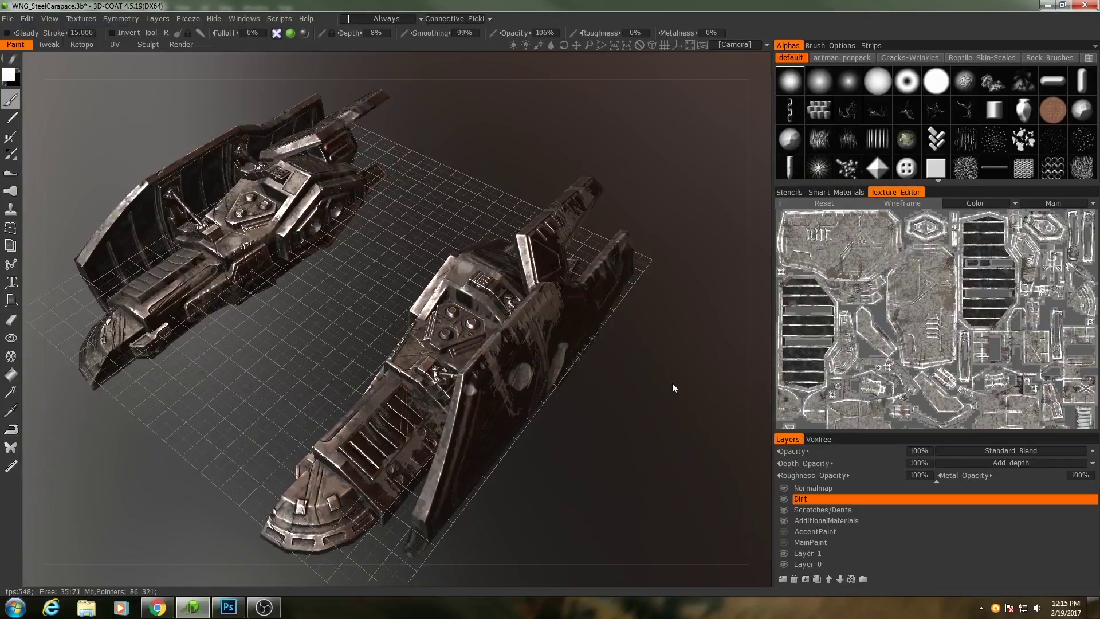
{"action": "left_click_drag", "start_coordinate": [667, 386], "coordinate": [595, 433]}
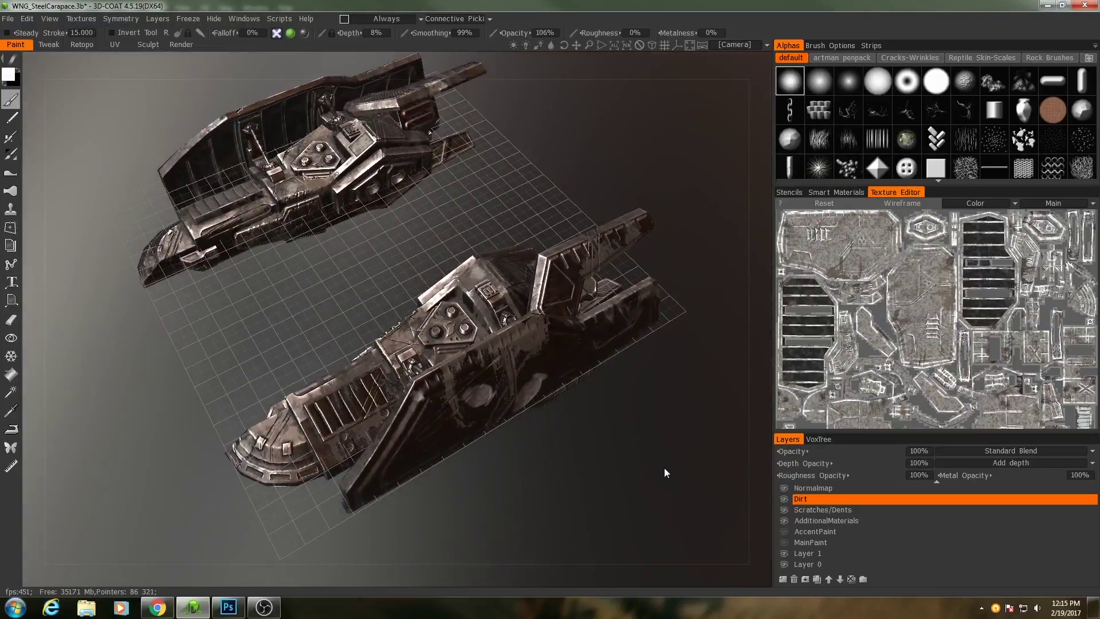
{"action": "left_click", "coordinate": [803, 564]}
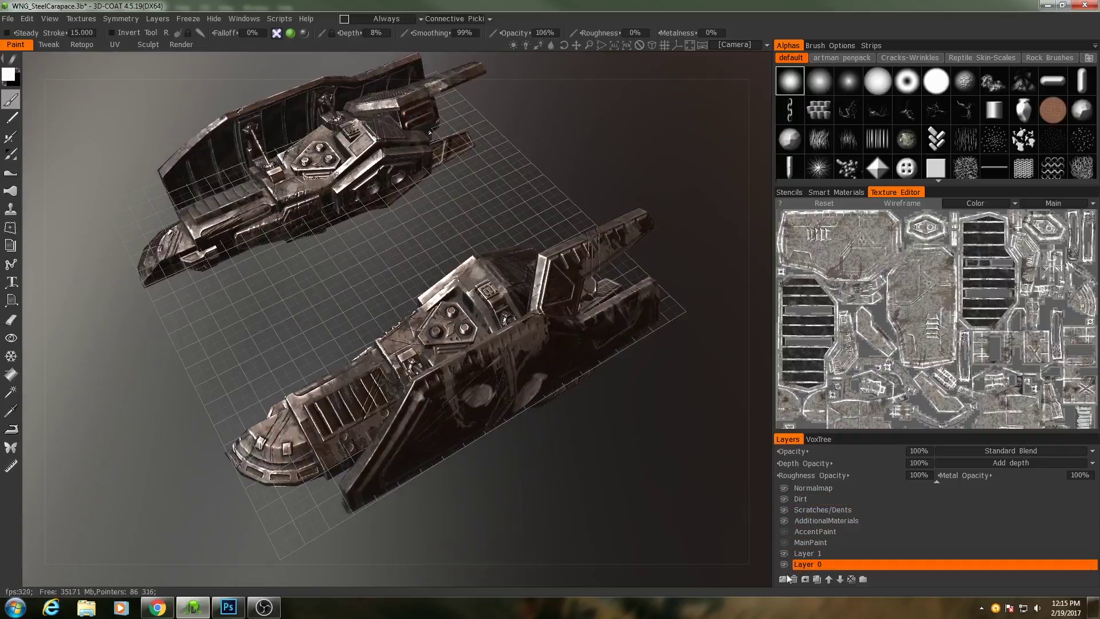
- Add two new layers above Layer 0 and name the first one BaseWhite
{"action": "left_click", "coordinate": [783, 580]}
{"action": "left_click", "coordinate": [783, 579]}
{"action": "double_click", "coordinate": [813, 553]}
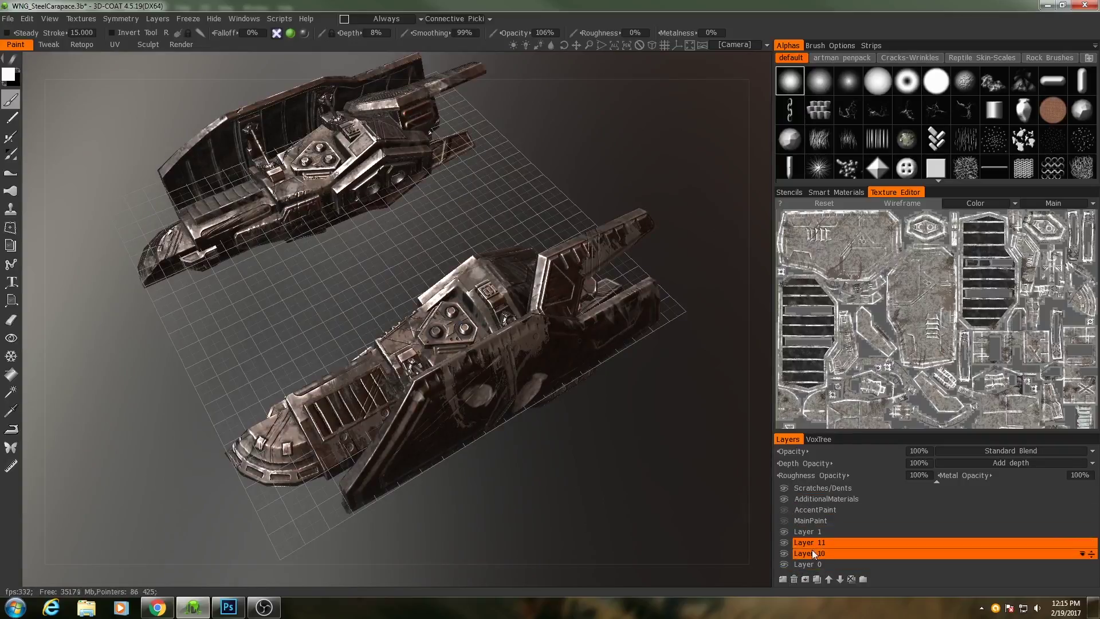
{"action": "type", "text": "BaseWhite"}
{"action": "key", "text": "Return"}
- Rename the second new layer to BaseBlack and check the current paint colour
{"action": "left_click", "coordinate": [802, 543]}
{"action": "double_click", "coordinate": [801, 543]}
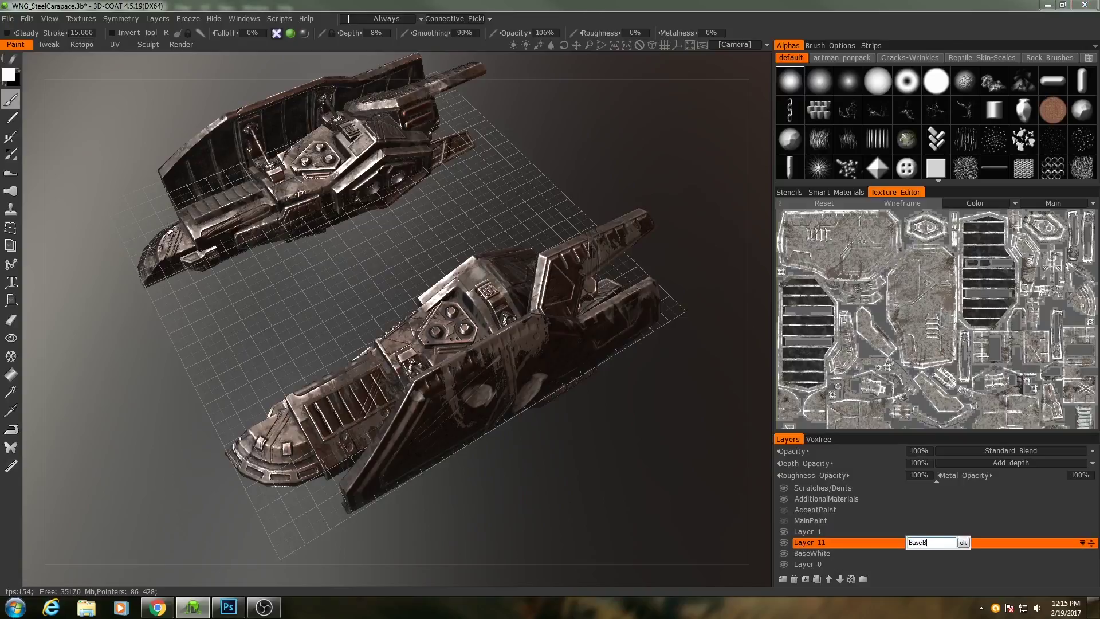
{"action": "key", "text": "Return"}
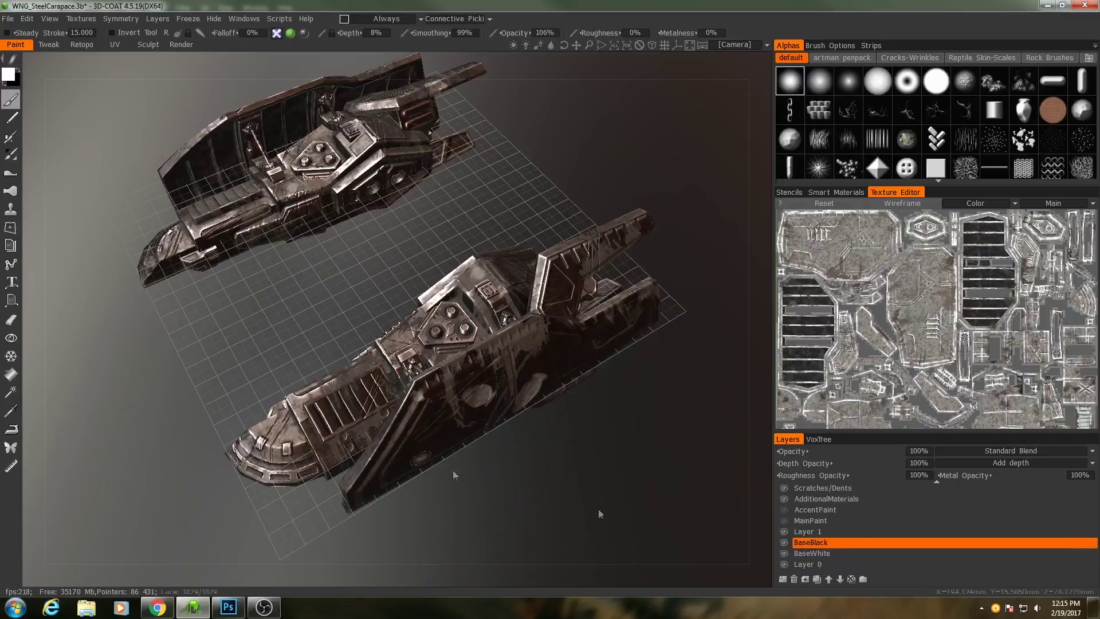
{"action": "left_click", "coordinate": [9, 74]}
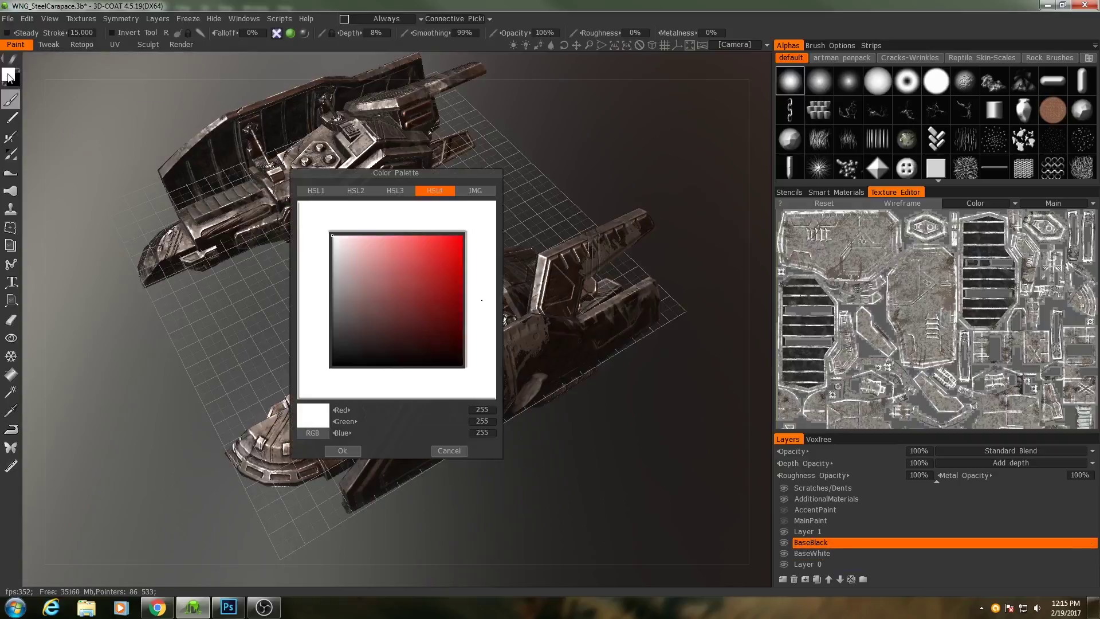
- Keep white as the paint colour and fill the entire BaseWhite layer with it
{"action": "left_click", "coordinate": [342, 451]}
{"action": "left_click", "coordinate": [812, 555]}
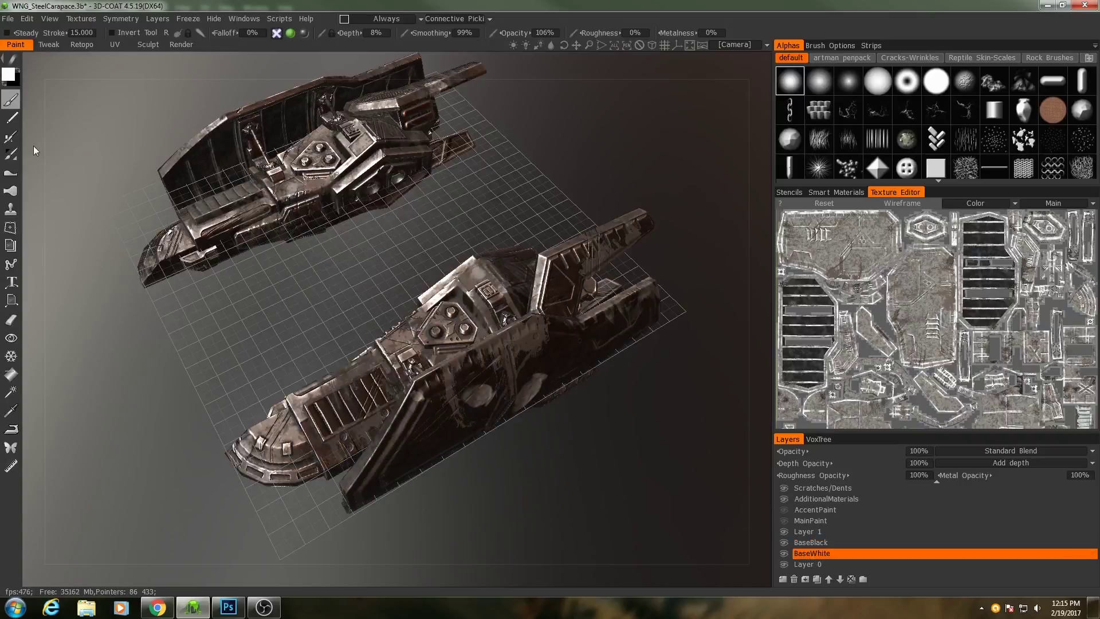
{"action": "left_click", "coordinate": [11, 375]}
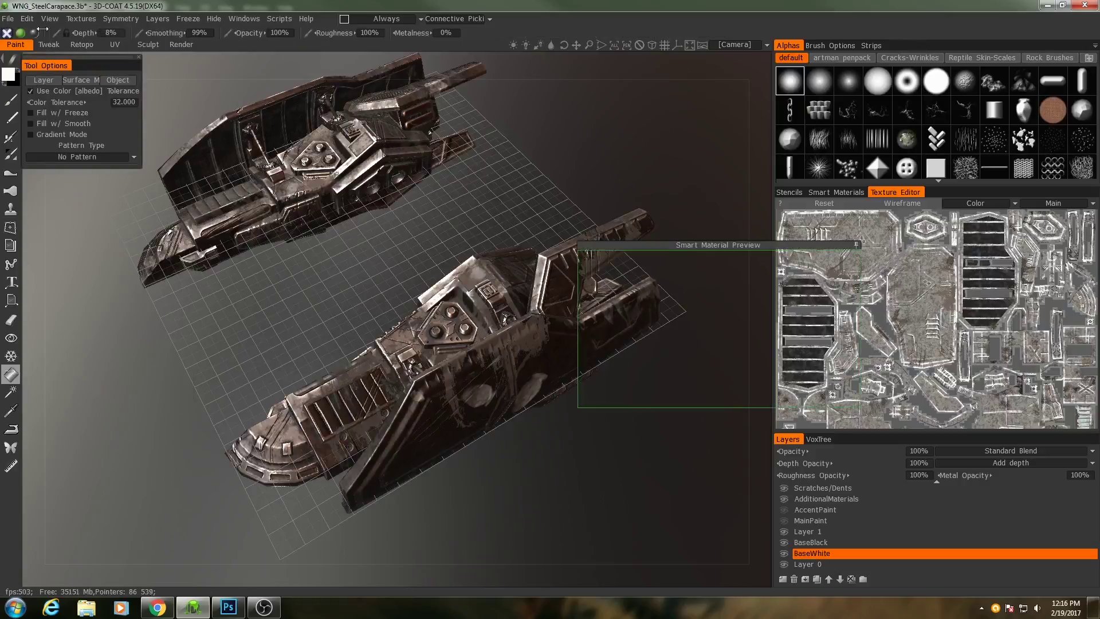
{"action": "left_click", "coordinate": [33, 35]}
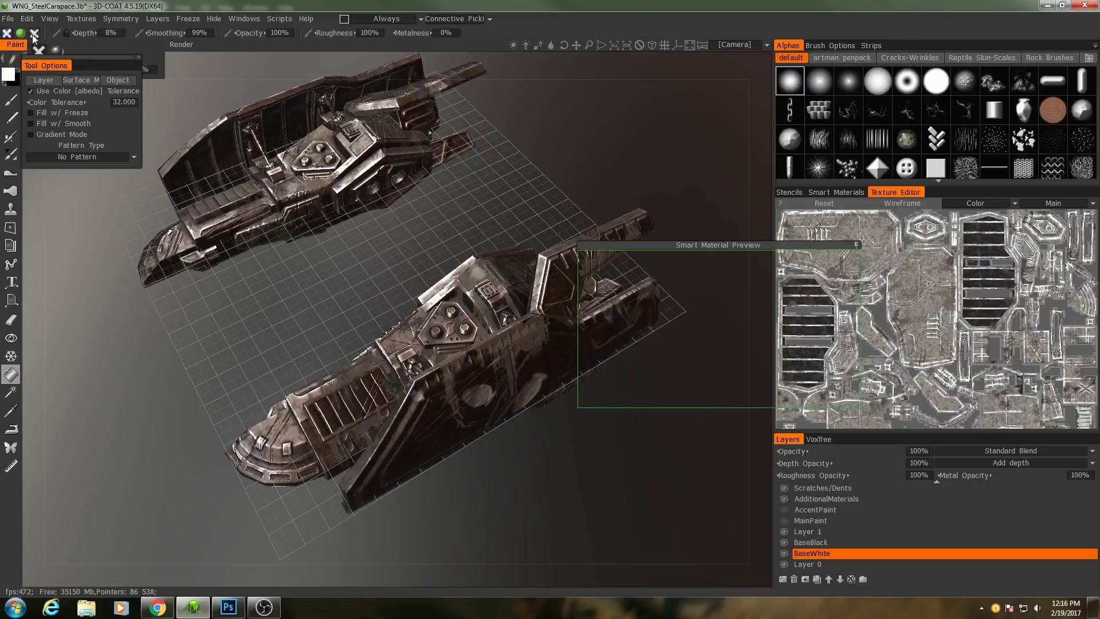
{"action": "left_click", "coordinate": [45, 80]}
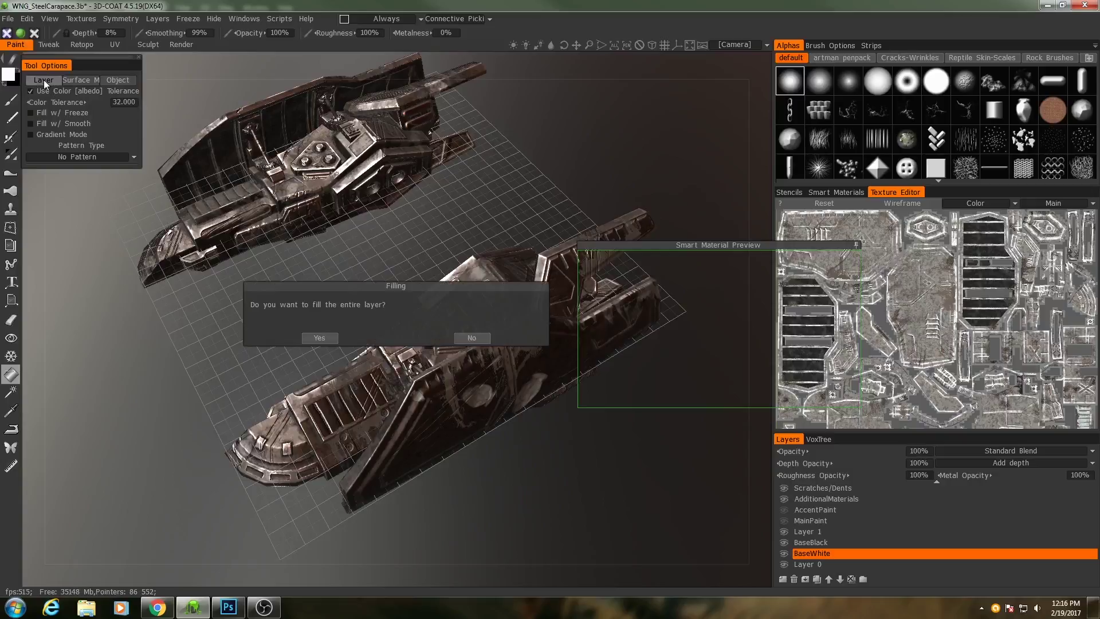
{"action": "left_click", "coordinate": [317, 337]}
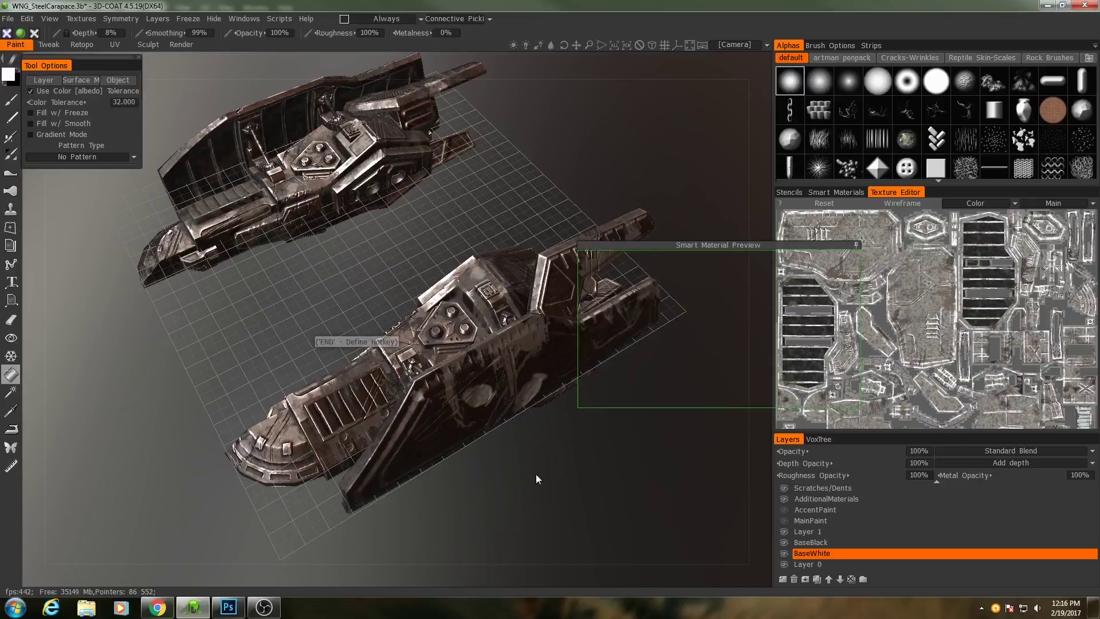
{"action": "left_click", "coordinate": [783, 531]}
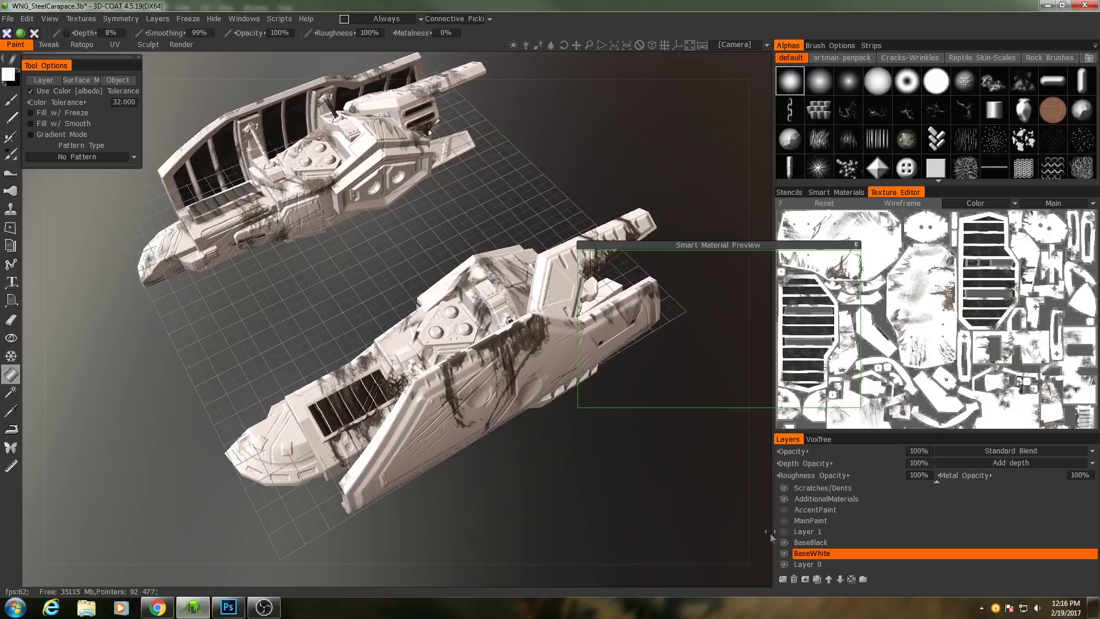
- Hide the AdditionalMaterials layer and select only the BaseBlack layer
{"action": "left_click", "coordinate": [785, 499]}
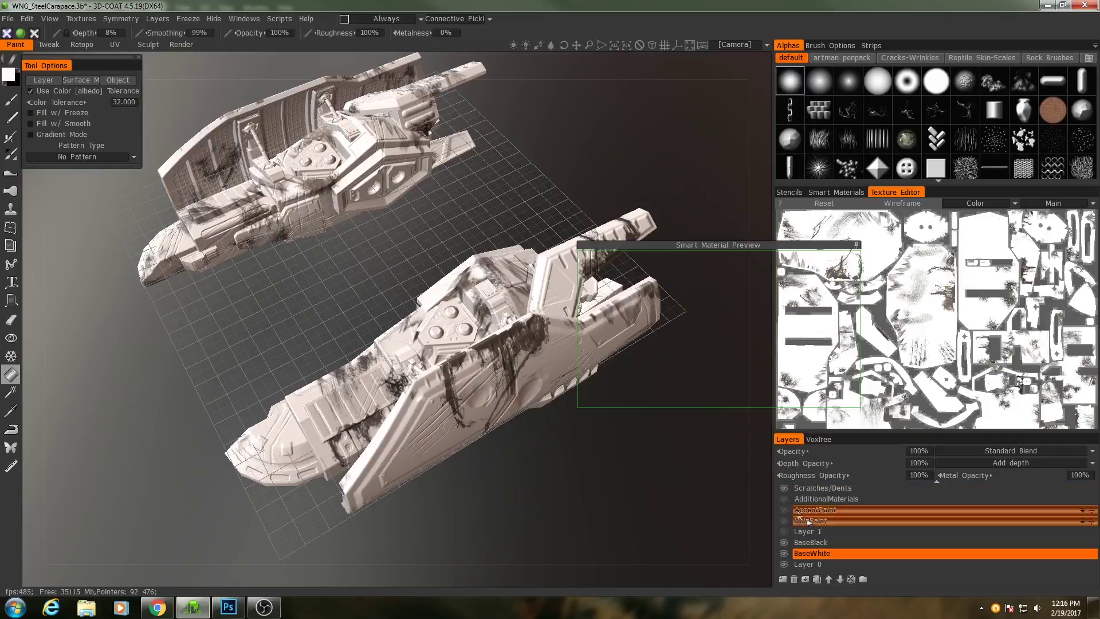
{"action": "left_click", "coordinate": [809, 542], "text": "ctrl"}
{"action": "left_click", "coordinate": [811, 545]}
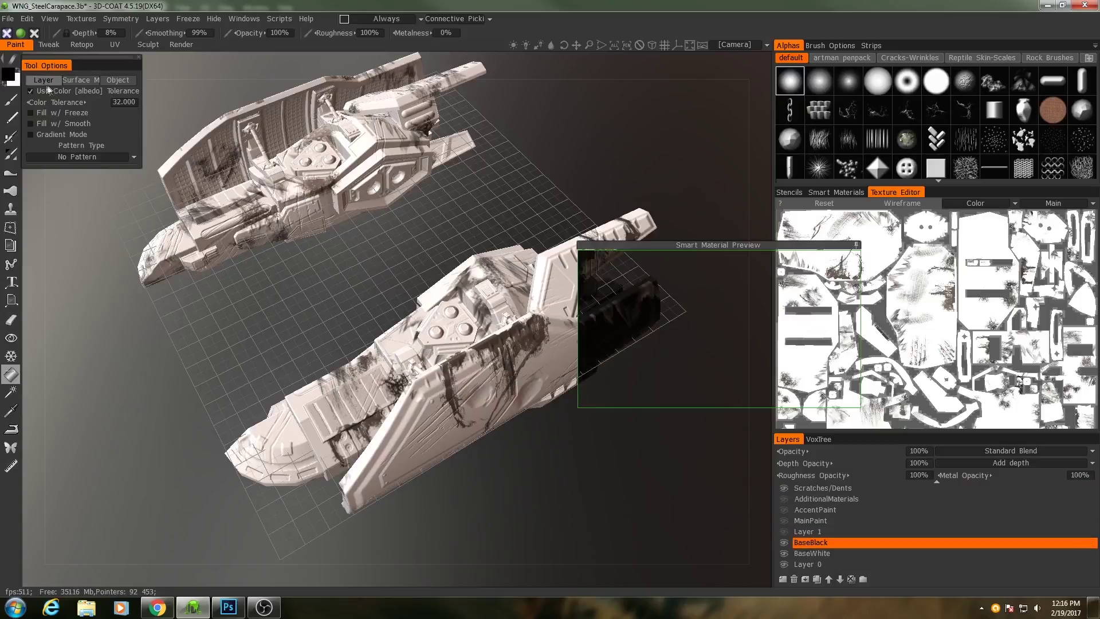
- Set the paint colour to black, then select BaseWhite and check the white secondary colour
{"action": "left_click", "coordinate": [8, 75]}
{"action": "key", "text": "Return"}
{"action": "left_click", "coordinate": [812, 553], "text": "ctrl"}
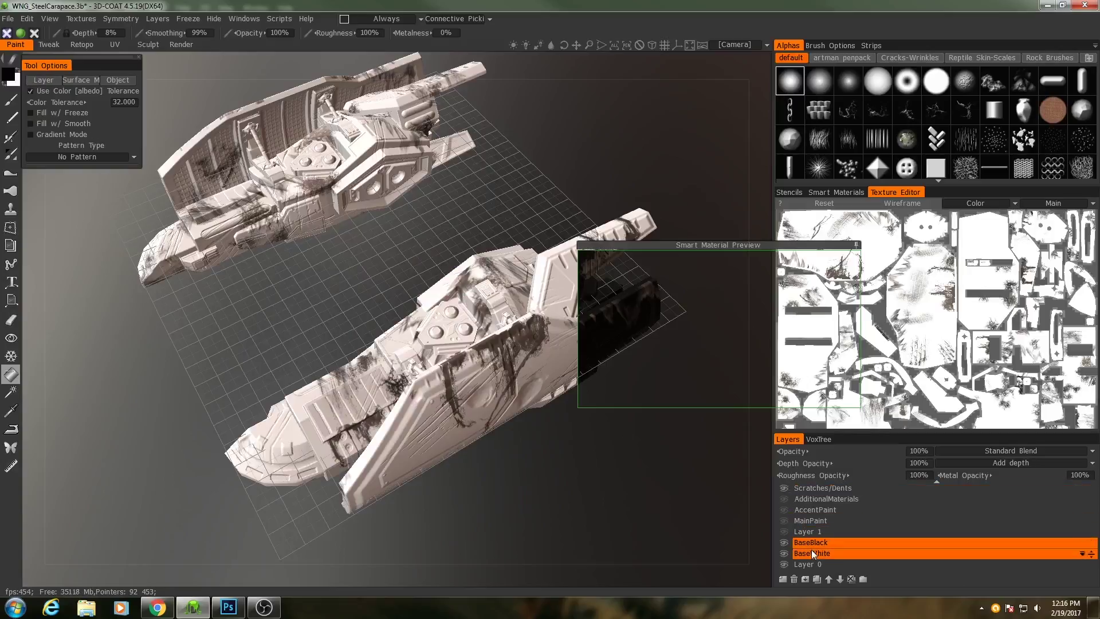
{"action": "left_click", "coordinate": [813, 556]}
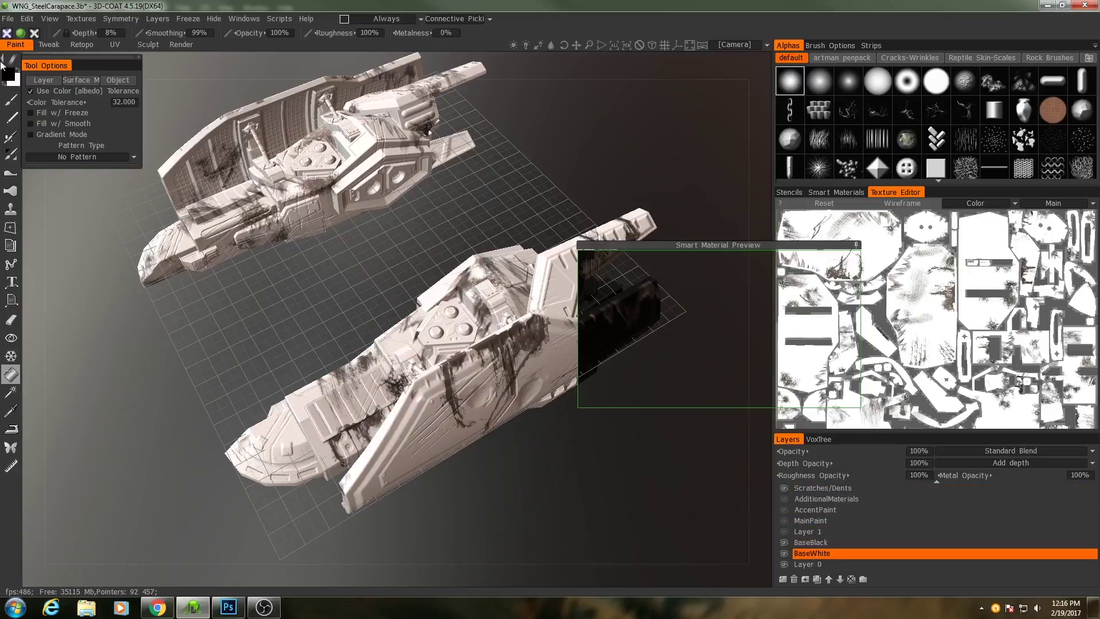
{"action": "left_click", "coordinate": [14, 83]}
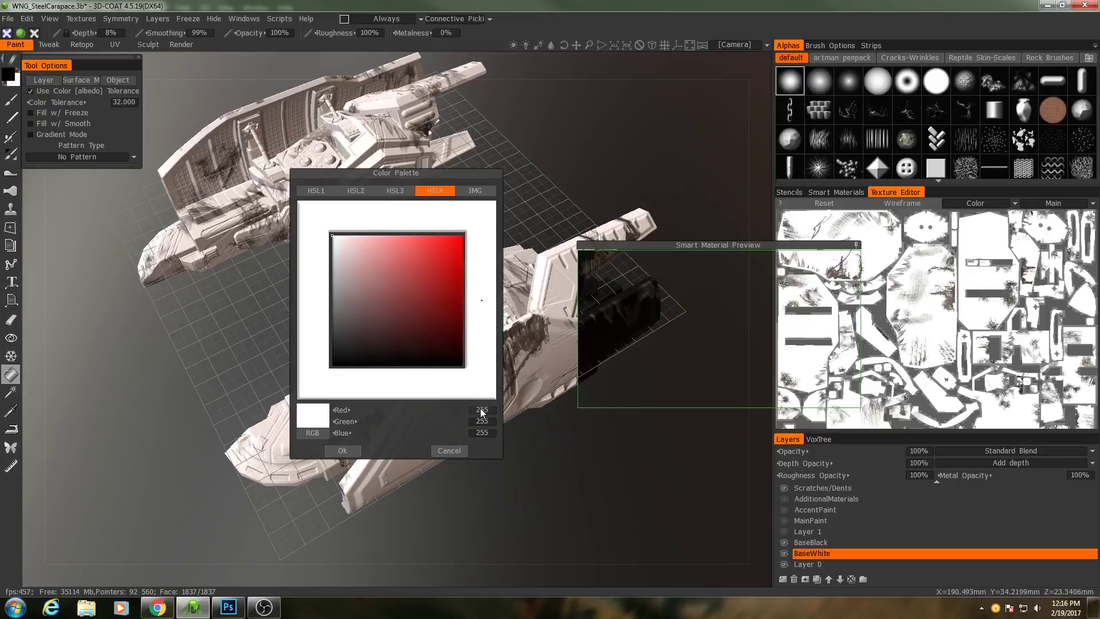
- Confirm black as the paint colour, fill the whole BaseBlack layer with black, then hide it
{"action": "left_click", "coordinate": [342, 451]}
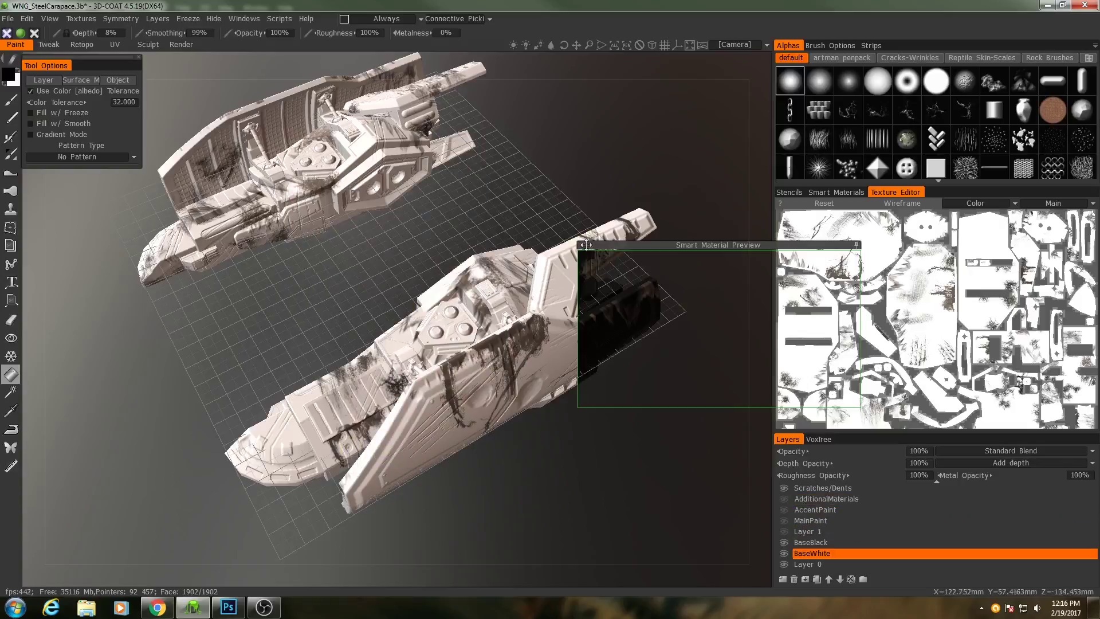
{"action": "left_click", "coordinate": [9, 75]}
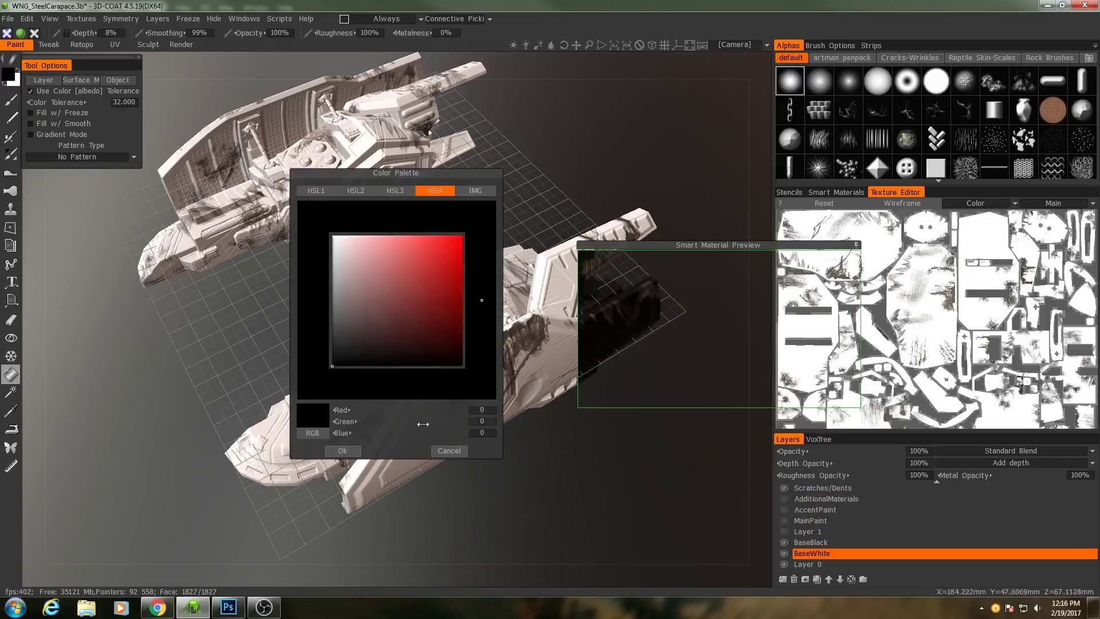
{"action": "left_click", "coordinate": [342, 450]}
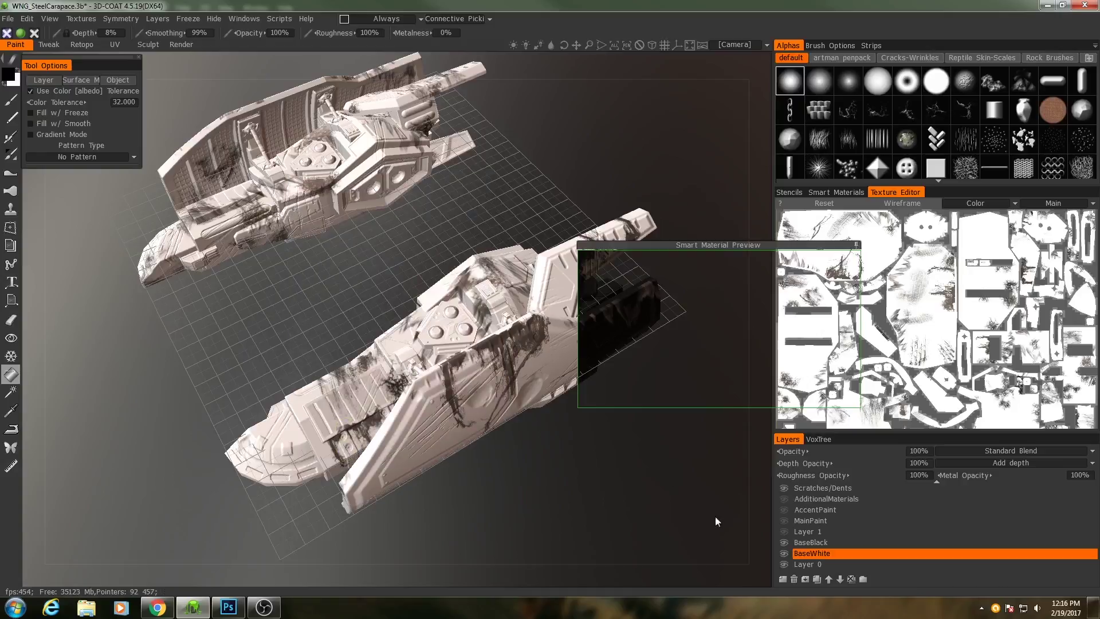
{"action": "left_click", "coordinate": [829, 543]}
{"action": "left_click", "coordinate": [29, 81]}
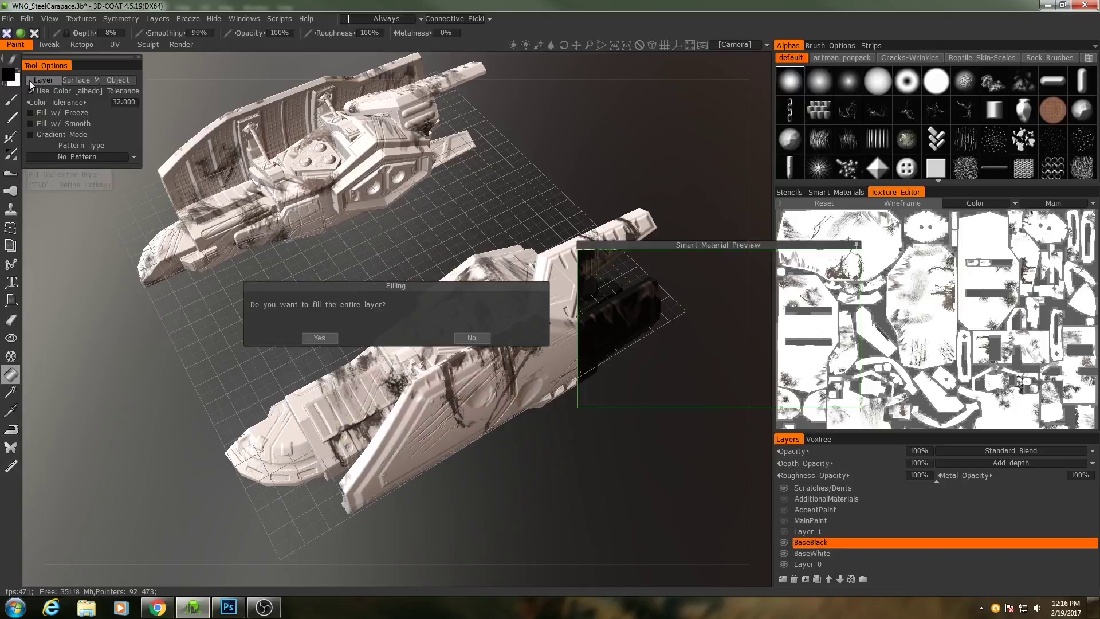
{"action": "left_click", "coordinate": [326, 342]}
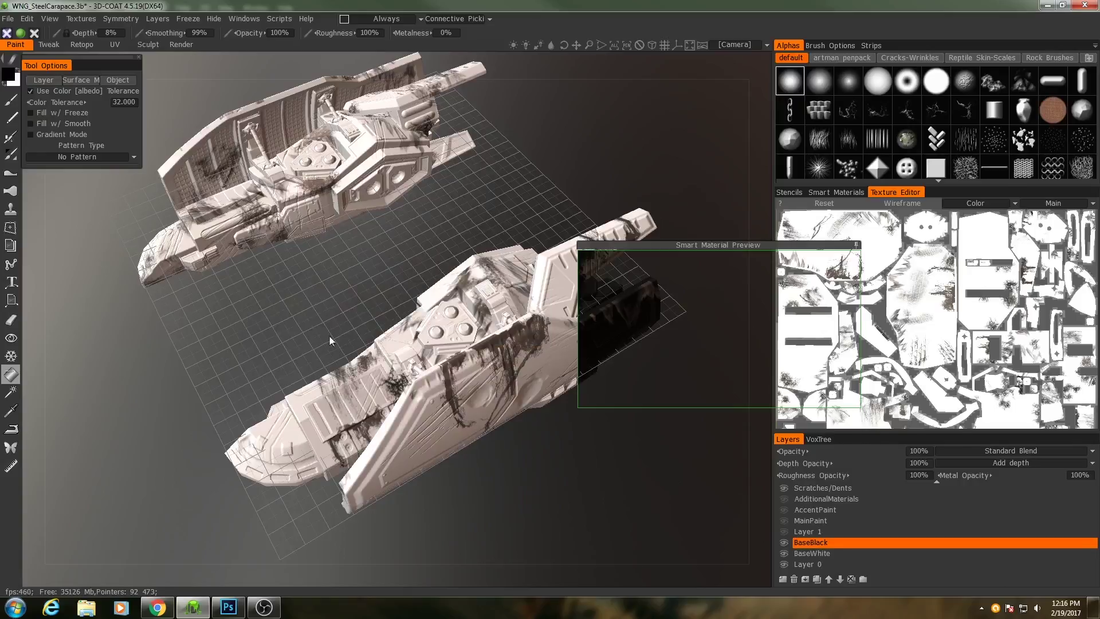
{"action": "left_click", "coordinate": [783, 542]}
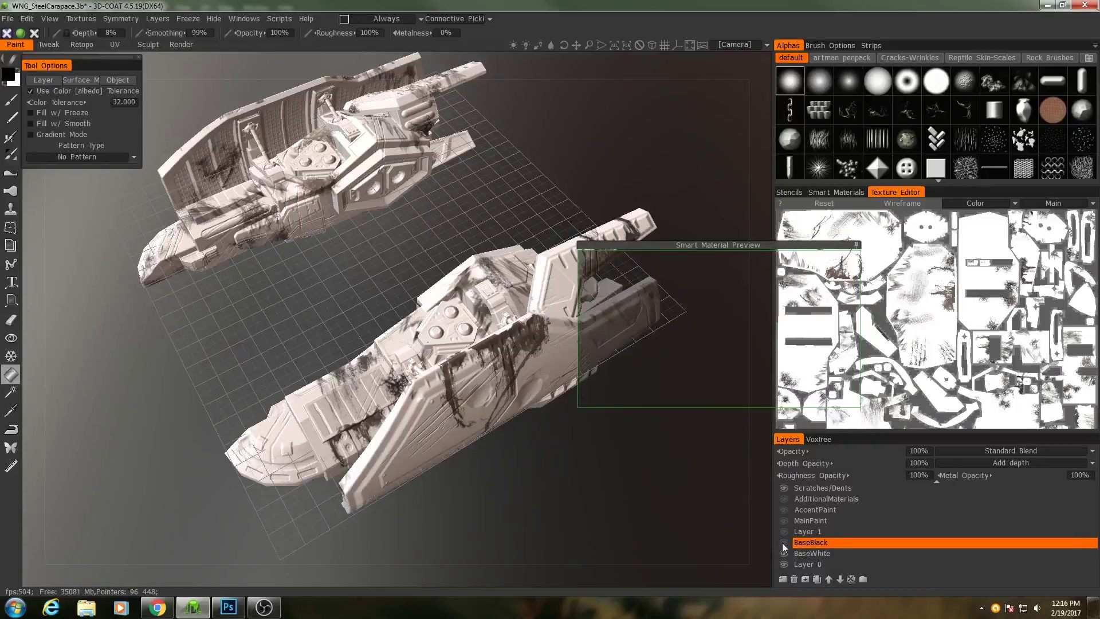
- Collapse the material preview, move the Normalmap layer, and hide the Scratches/Dents layer
{"action": "left_click", "coordinate": [856, 247]}
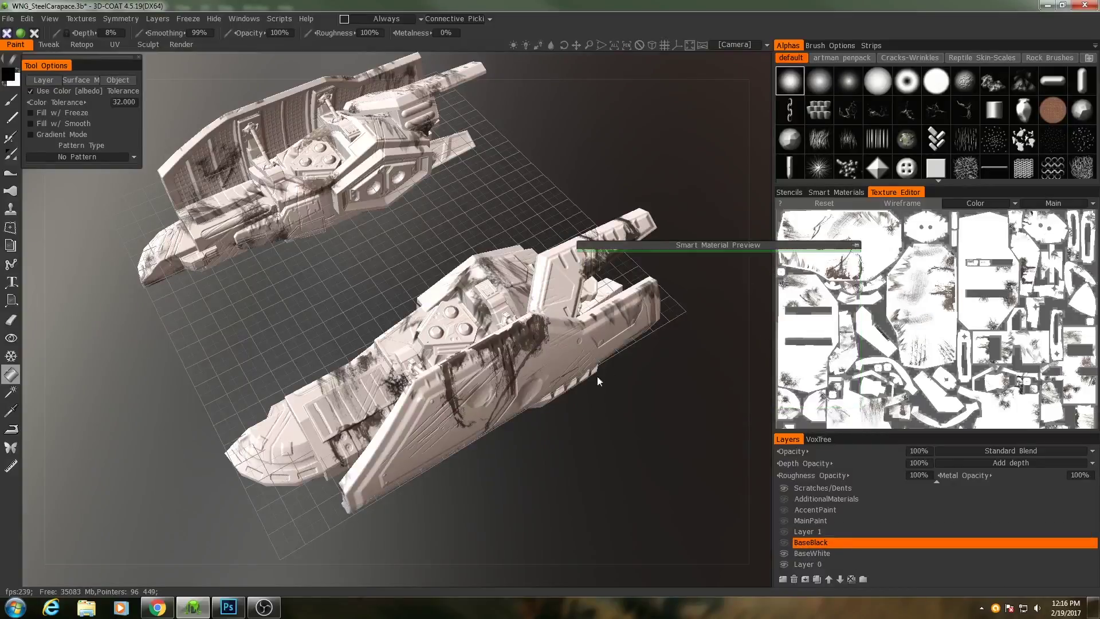
{"action": "scroll", "coordinate": [916, 516], "scroll_direction": "up", "scroll_amount": 2}
{"action": "left_click_drag", "start_coordinate": [528, 479], "coordinate": [567, 458]}
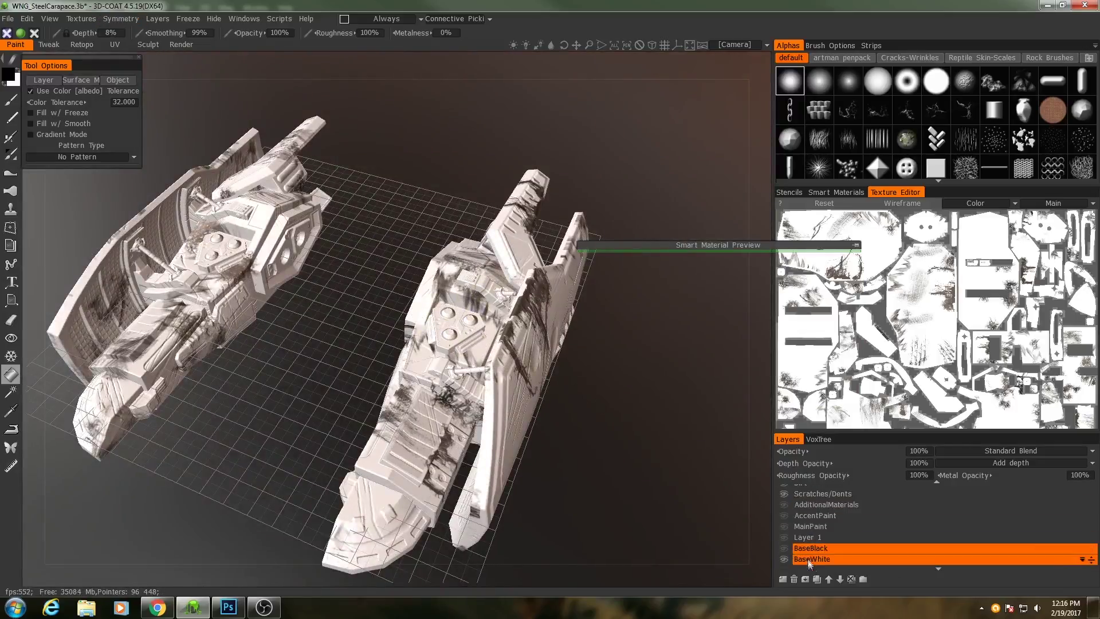
{"action": "left_click", "coordinate": [810, 509]}
{"action": "left_click_drag", "start_coordinate": [810, 510], "coordinate": [800, 541]}
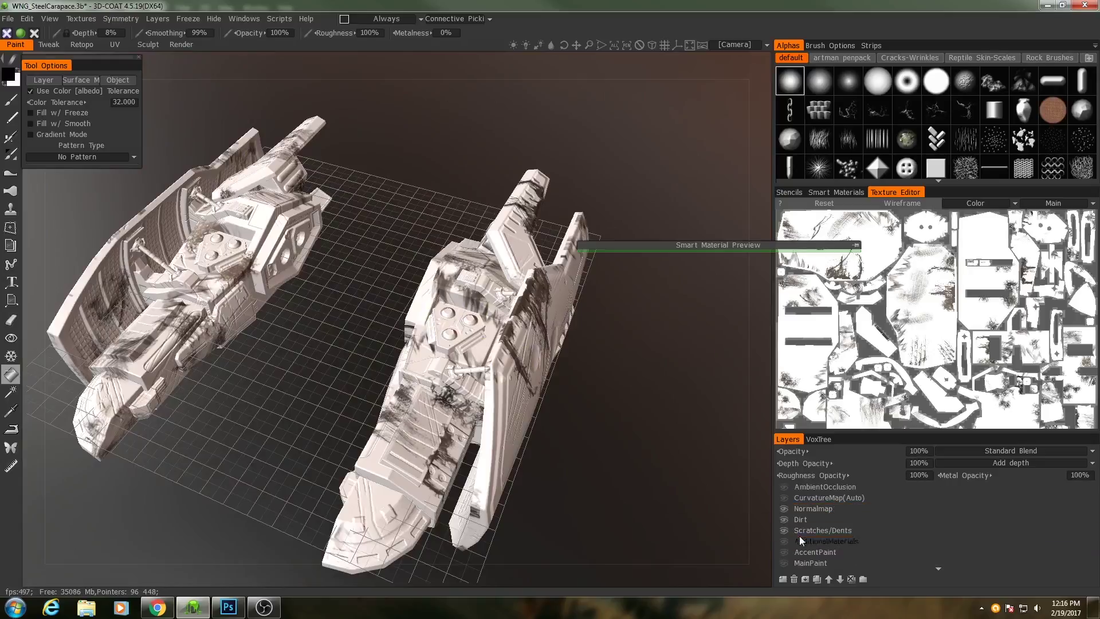
{"action": "left_click", "coordinate": [785, 530]}
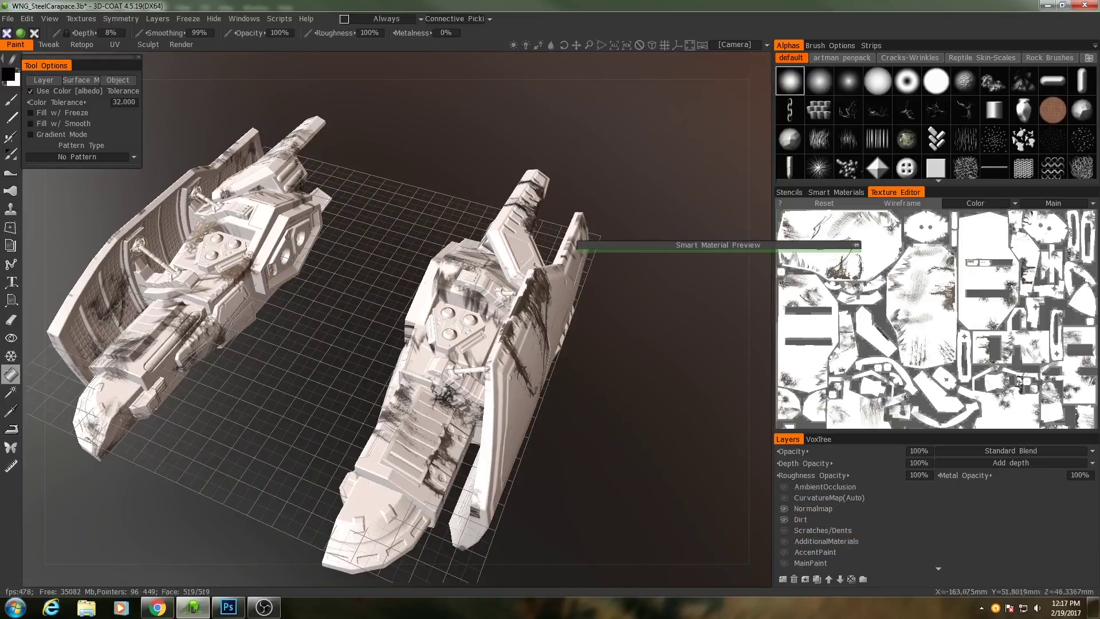
{"action": "left_click", "coordinate": [81, 18]}
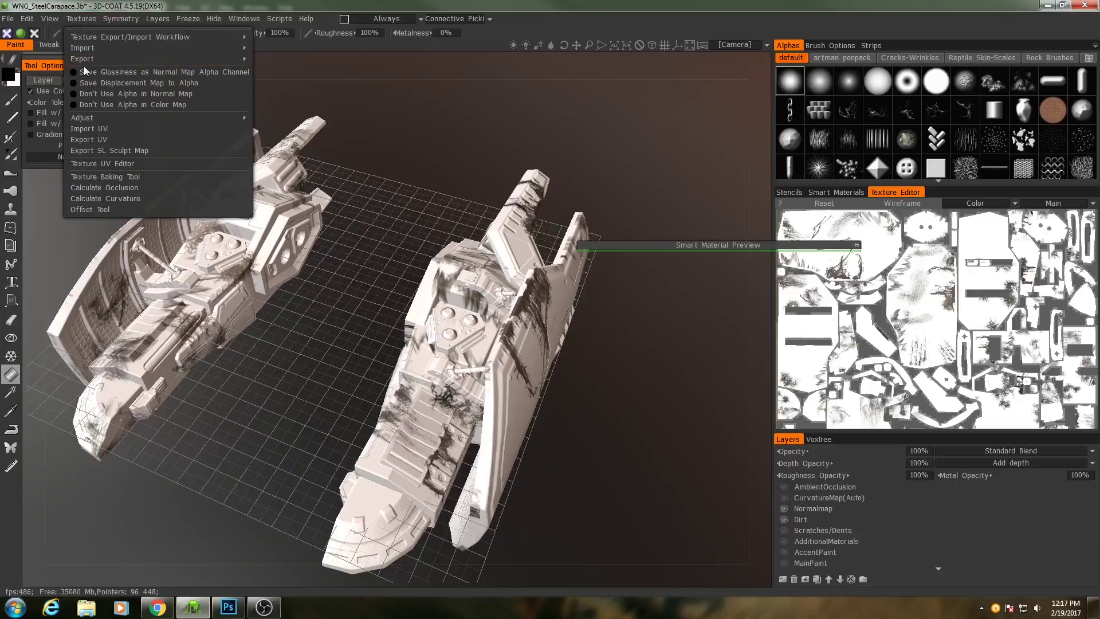
- Export the Color/albedo map as WNG_SteelCarapace_Dirt.tga with empty texture parts filled
{"action": "mouse_move", "coordinate": [89, 59]}
{"action": "left_click", "coordinate": [303, 61]}
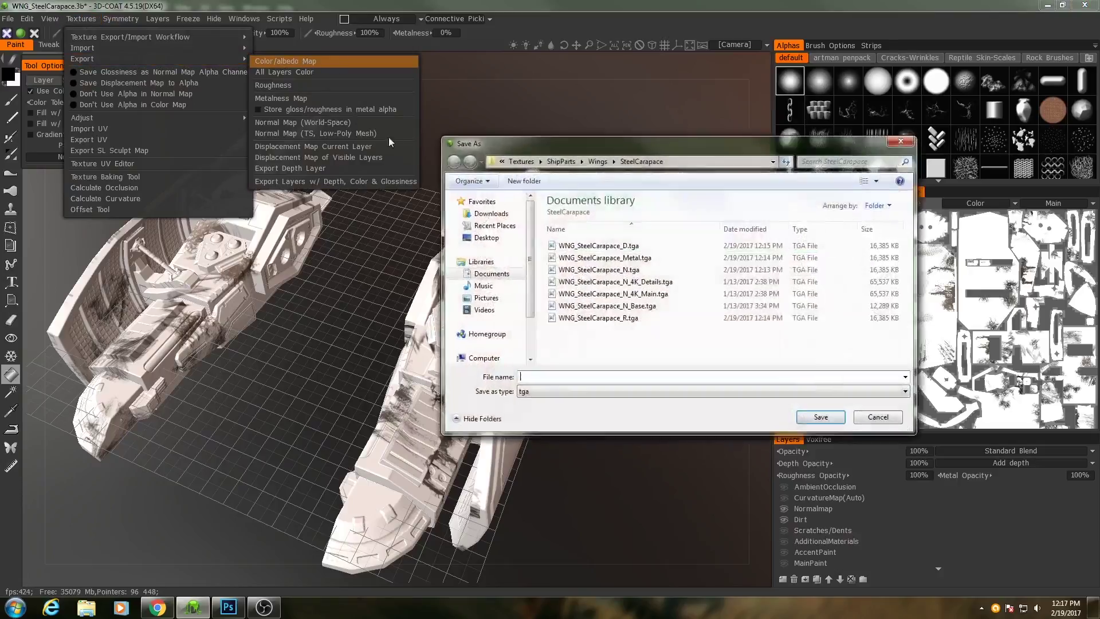
{"action": "left_click", "coordinate": [598, 245]}
{"action": "left_click", "coordinate": [591, 376]}
{"action": "left_click", "coordinate": [590, 376]}
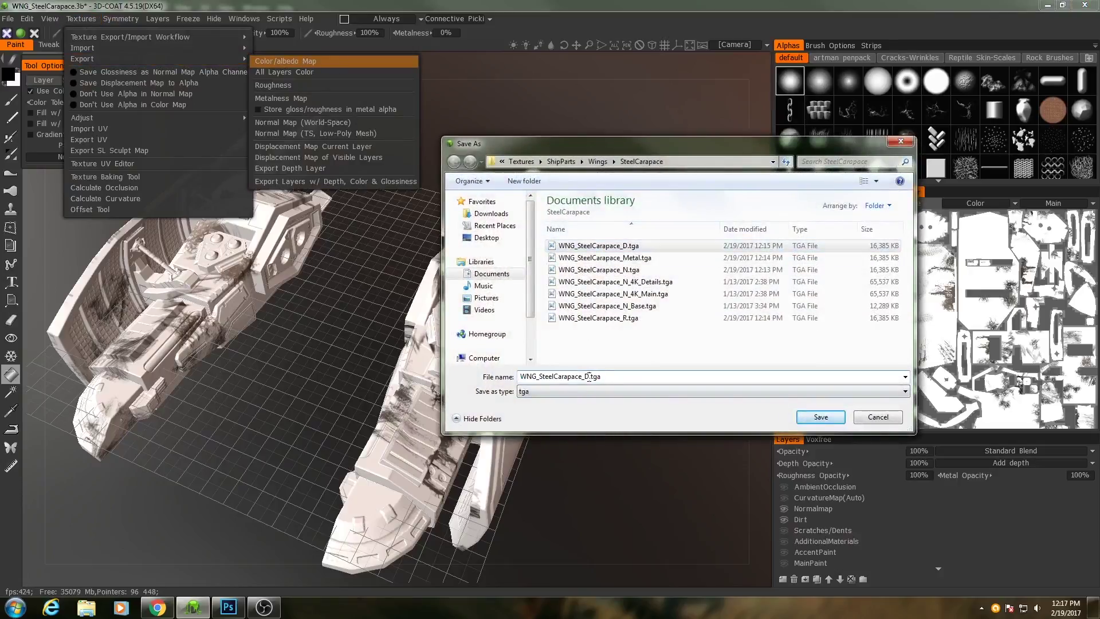
{"action": "type", "text": "irt"}
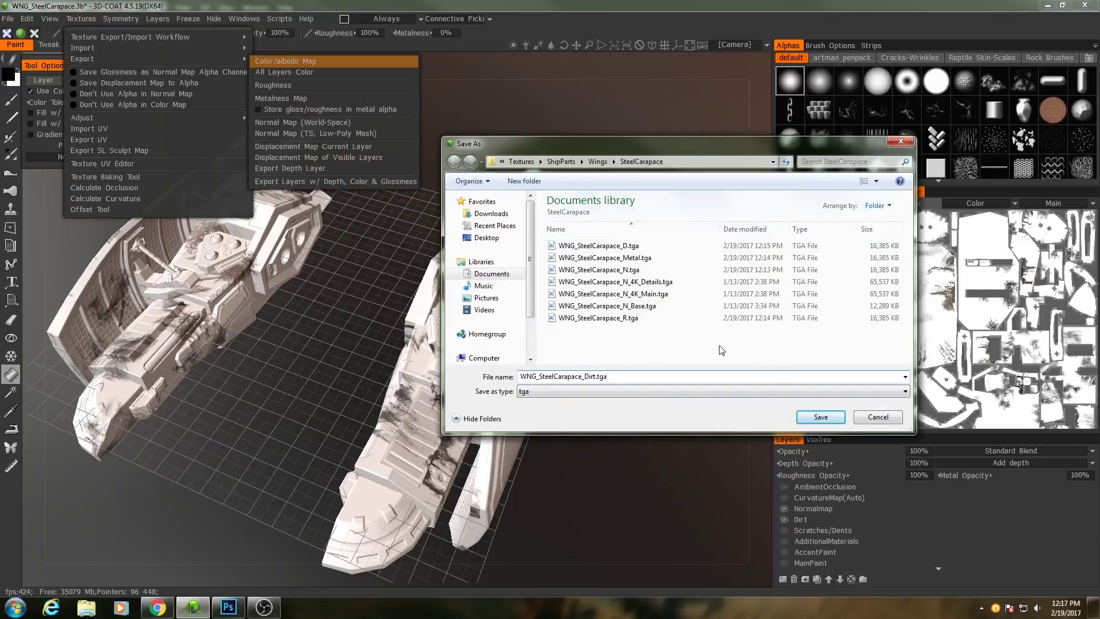
{"action": "left_click", "coordinate": [819, 417]}
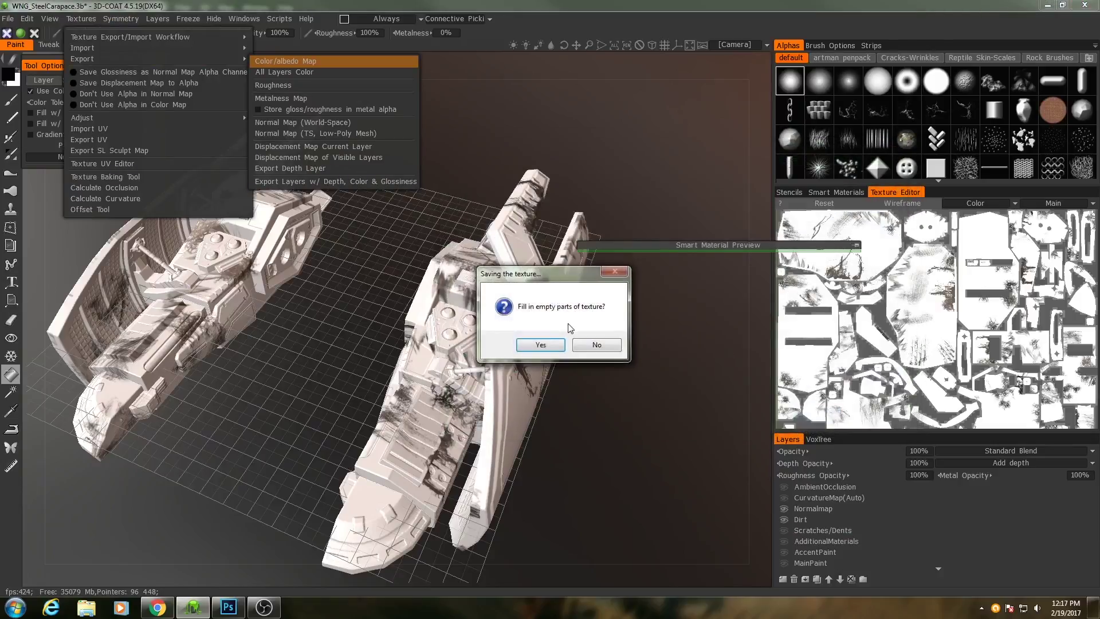
{"action": "left_click", "coordinate": [541, 344]}
{"action": "scroll", "coordinate": [792, 506], "scroll_direction": "down", "scroll_amount": 2}
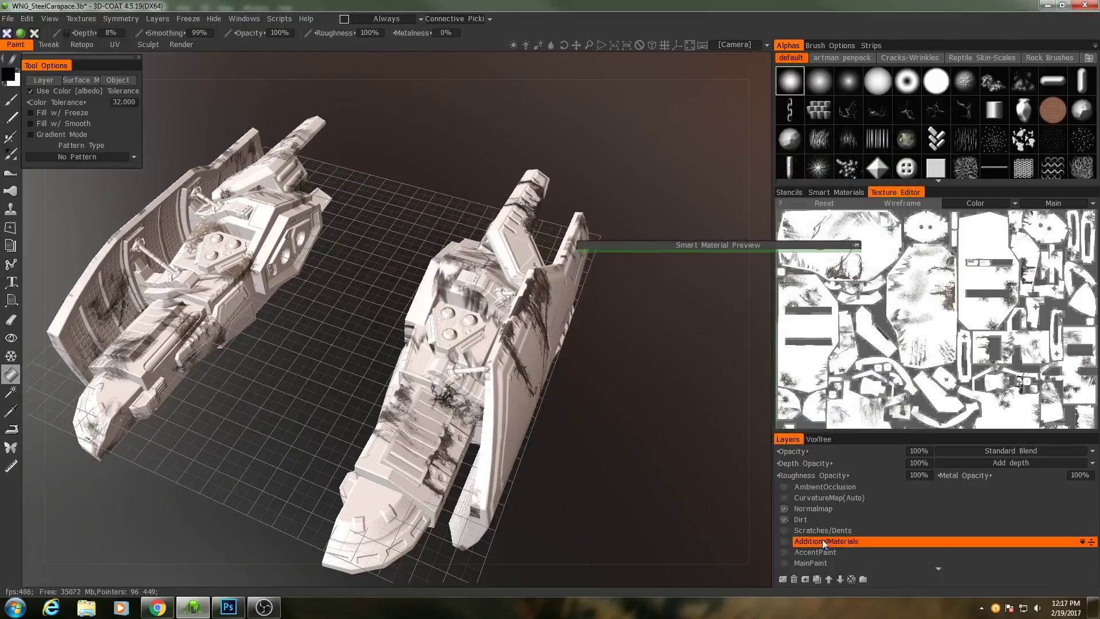
- Hide the Dirt layer and show the MainPaint and BaseBlack layers on both wing parts
{"action": "left_click", "coordinate": [784, 536]}
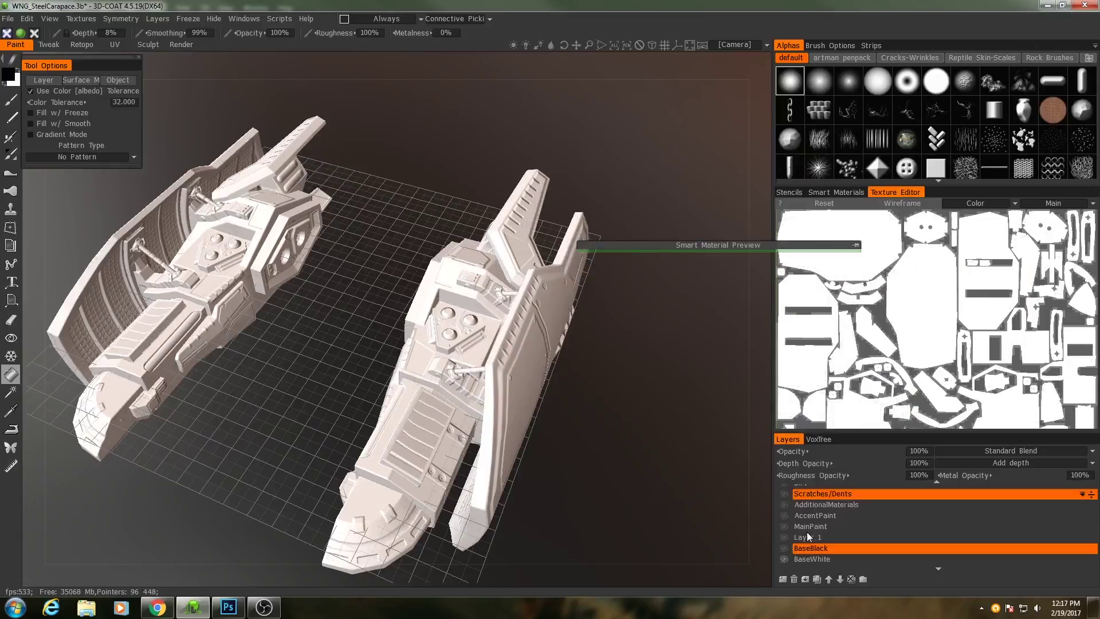
{"action": "left_click", "coordinate": [782, 525]}
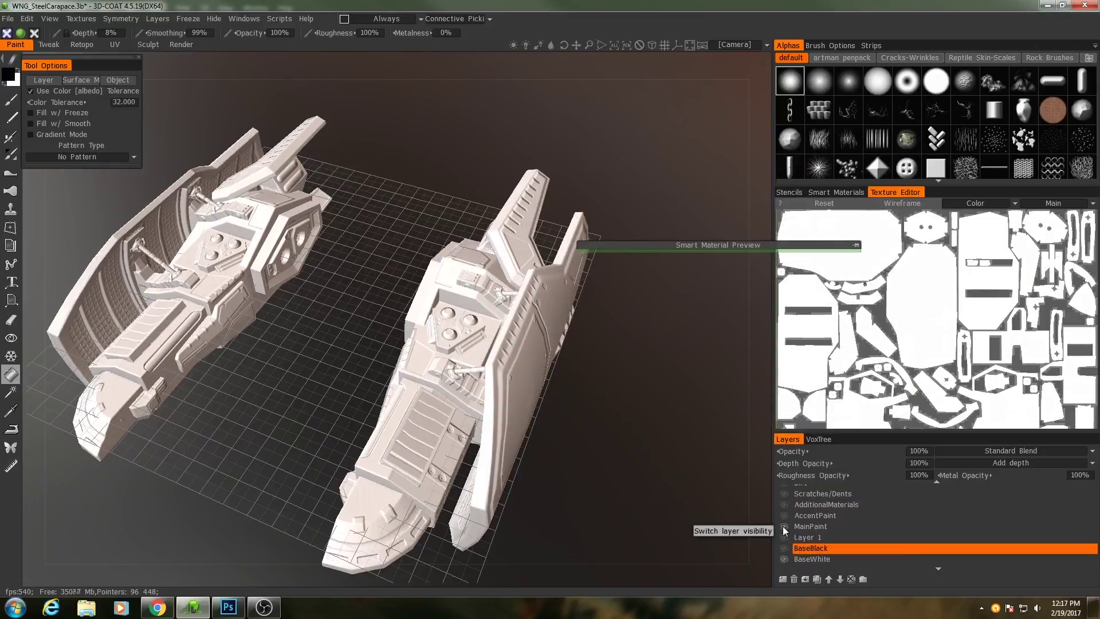
{"action": "left_click_drag", "start_coordinate": [636, 439], "coordinate": [527, 413]}
{"action": "scroll", "coordinate": [791, 550], "scroll_direction": "down", "scroll_amount": 1}
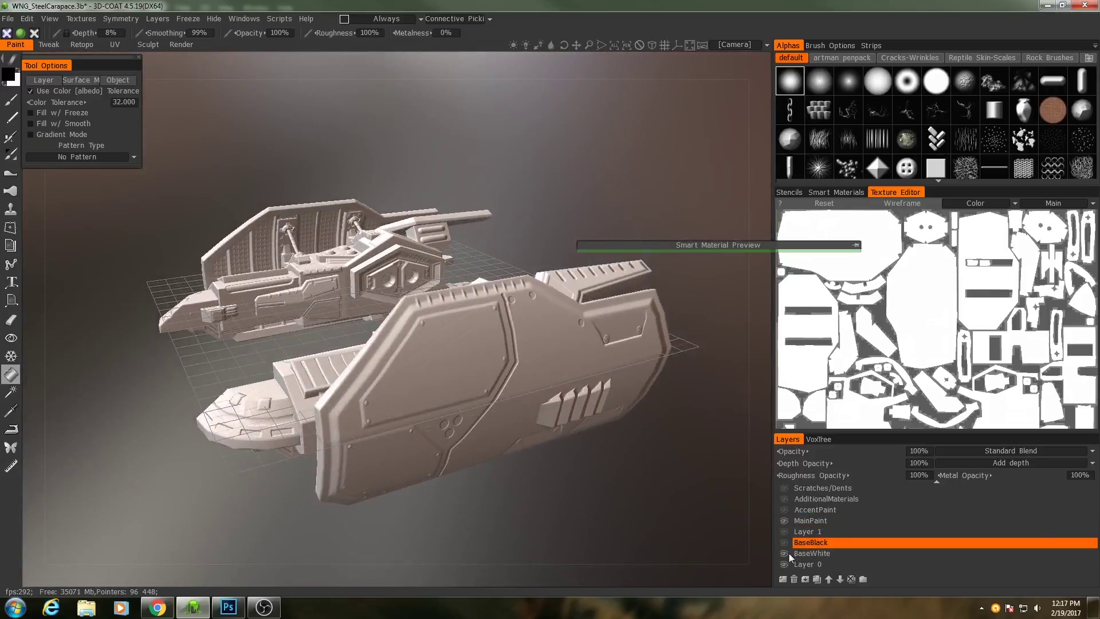
{"action": "left_click", "coordinate": [784, 542]}
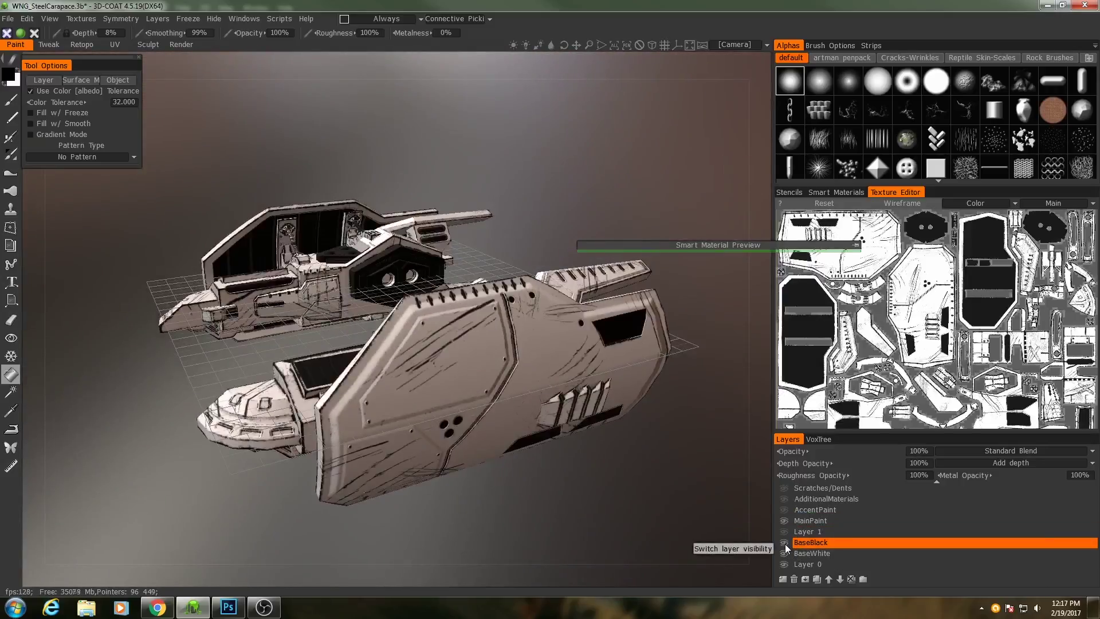
{"action": "left_click_drag", "start_coordinate": [516, 408], "coordinate": [387, 353]}
{"action": "left_click", "coordinate": [81, 19]}
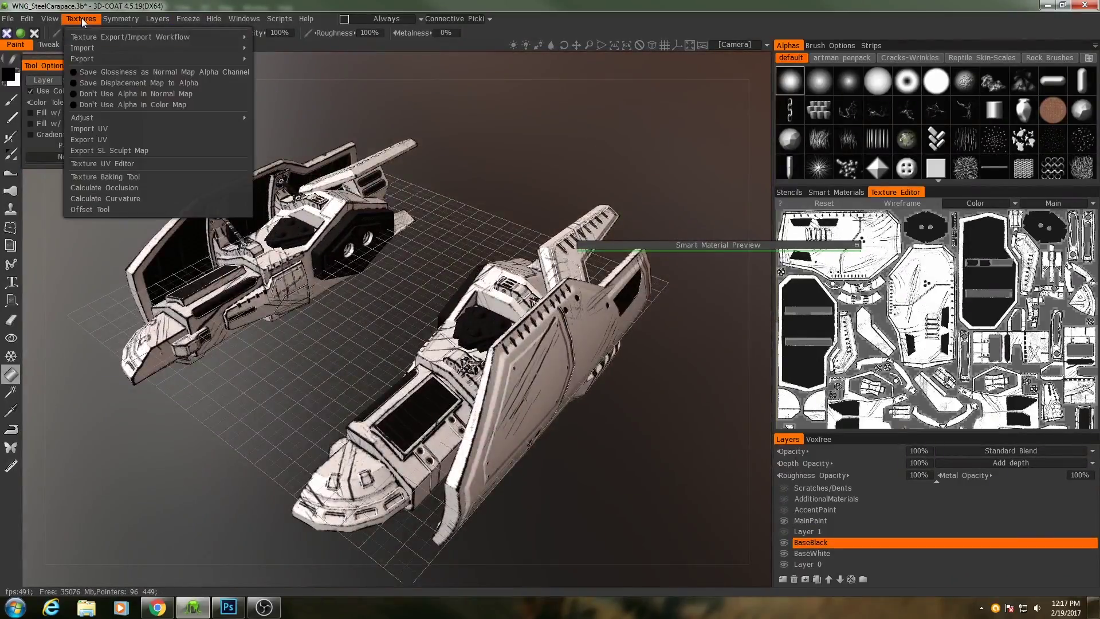
- Export the Color/albedo map as WNG_SteelCarapace_Main.tga with empty texture parts filled
{"action": "mouse_move", "coordinate": [85, 60]}
{"action": "left_click", "coordinate": [285, 61]}
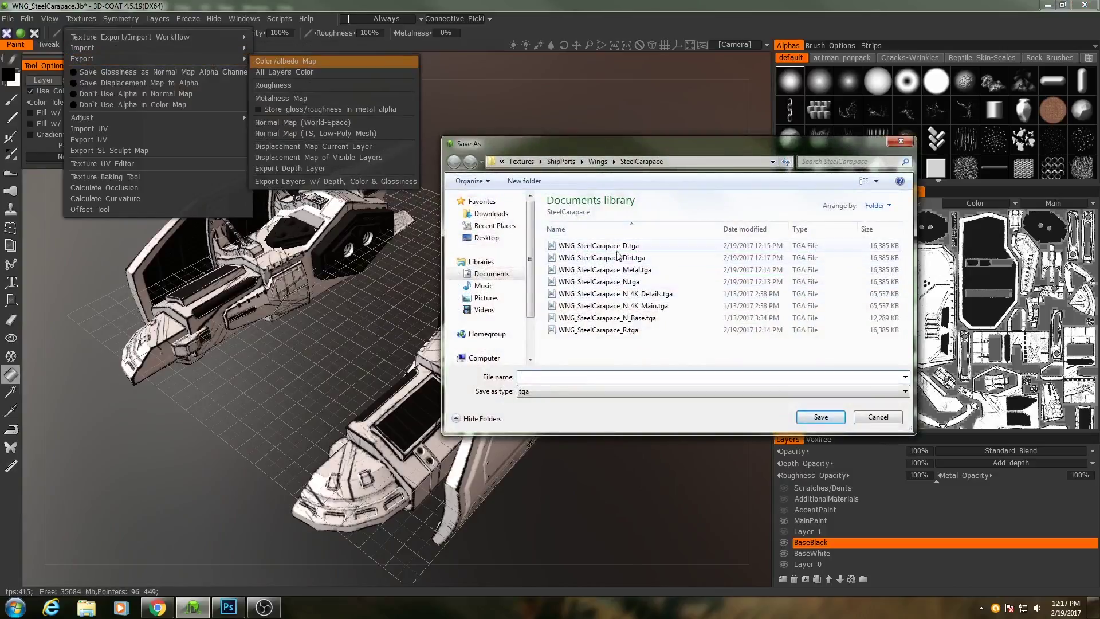
{"action": "left_click", "coordinate": [617, 247]}
{"action": "left_click", "coordinate": [589, 377]}
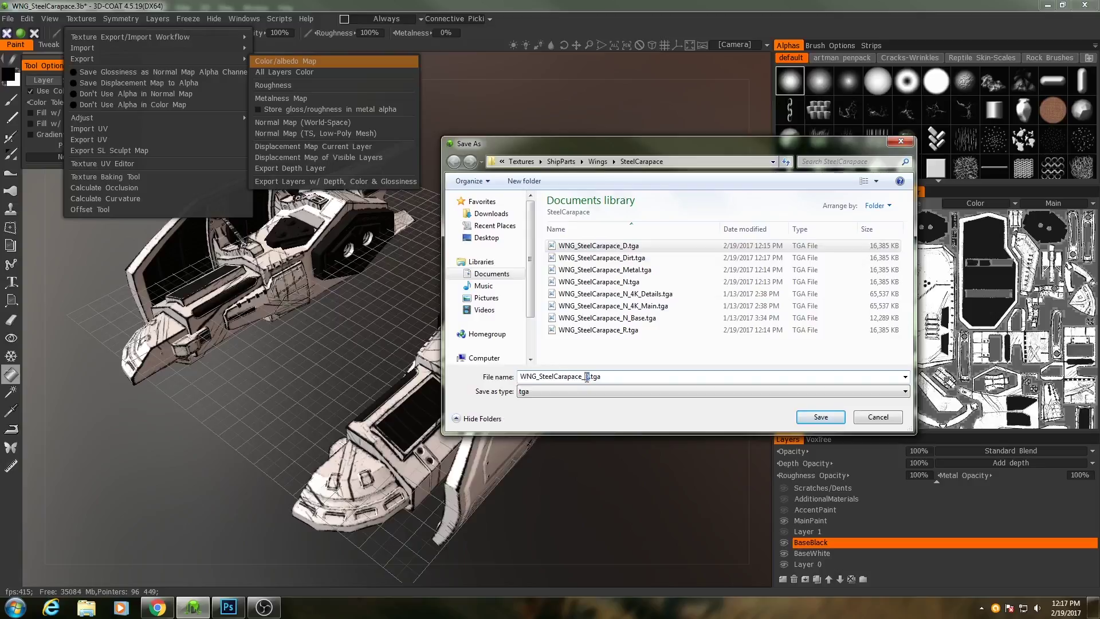
{"action": "type", "text": "MainPaint"}
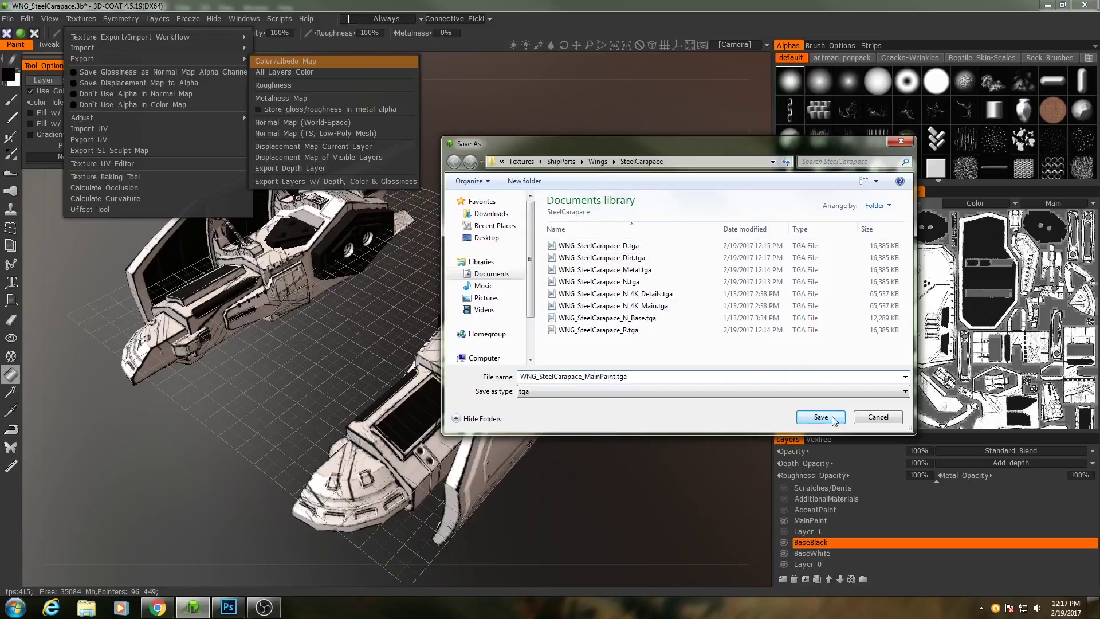
{"action": "left_click", "coordinate": [833, 420]}
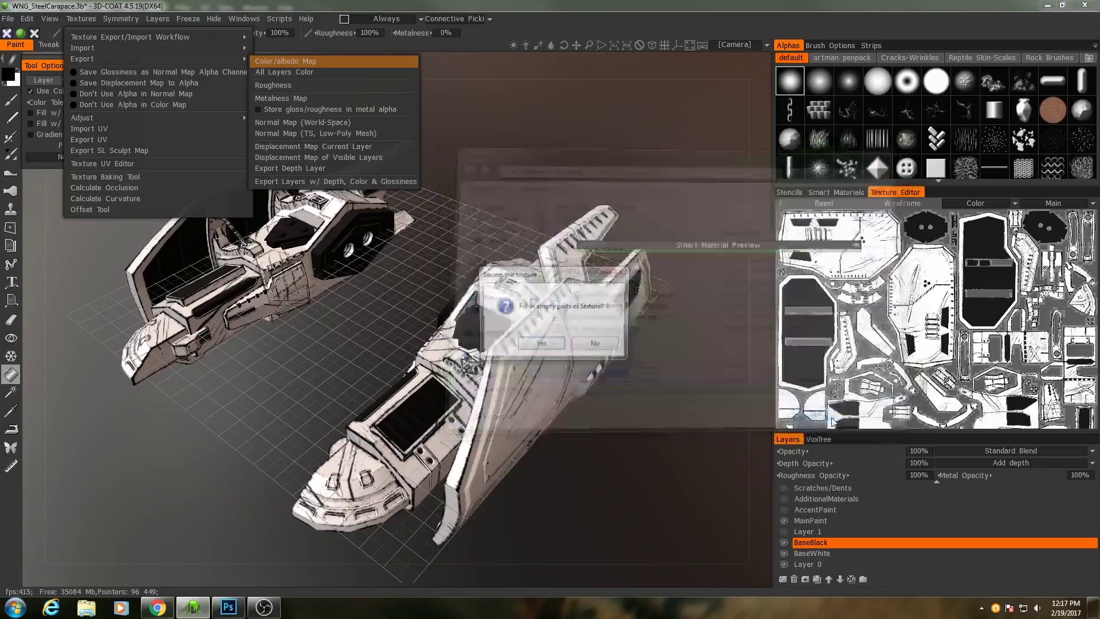
{"action": "left_click", "coordinate": [548, 345]}
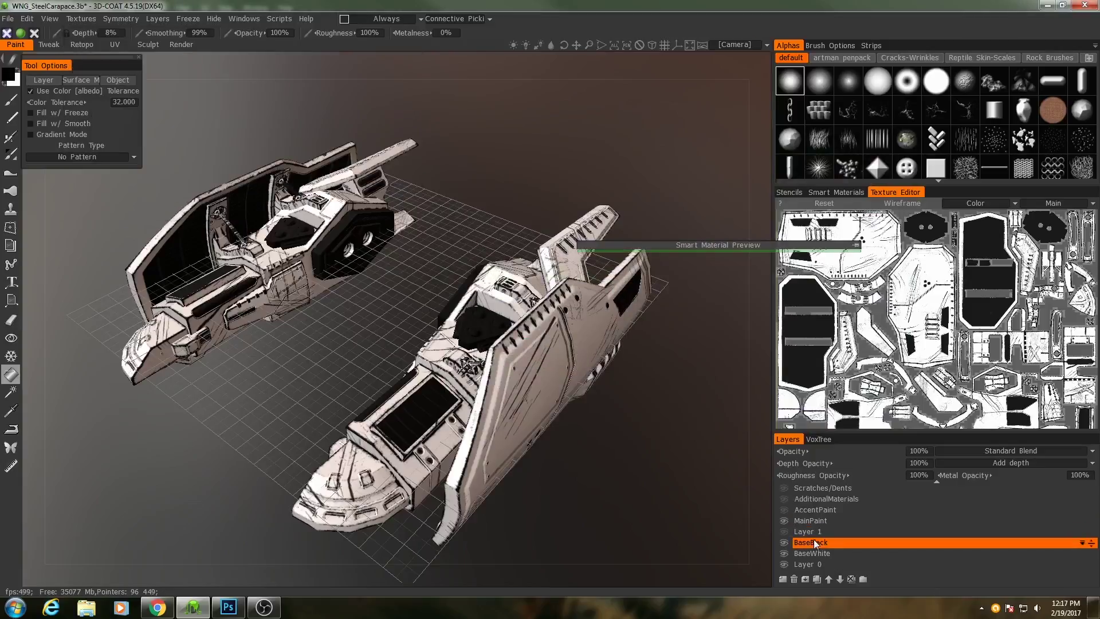
- Hide MainPaint and show AccentPaint, orbiting to a lower side view of both parts
{"action": "left_click", "coordinate": [784, 521]}
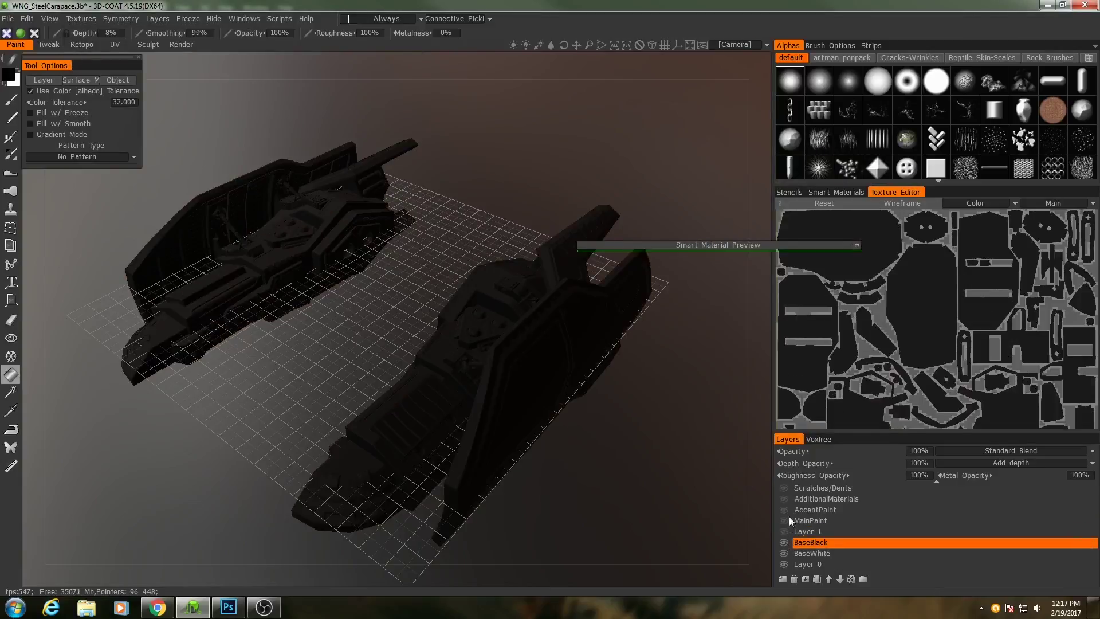
{"action": "left_click", "coordinate": [784, 509]}
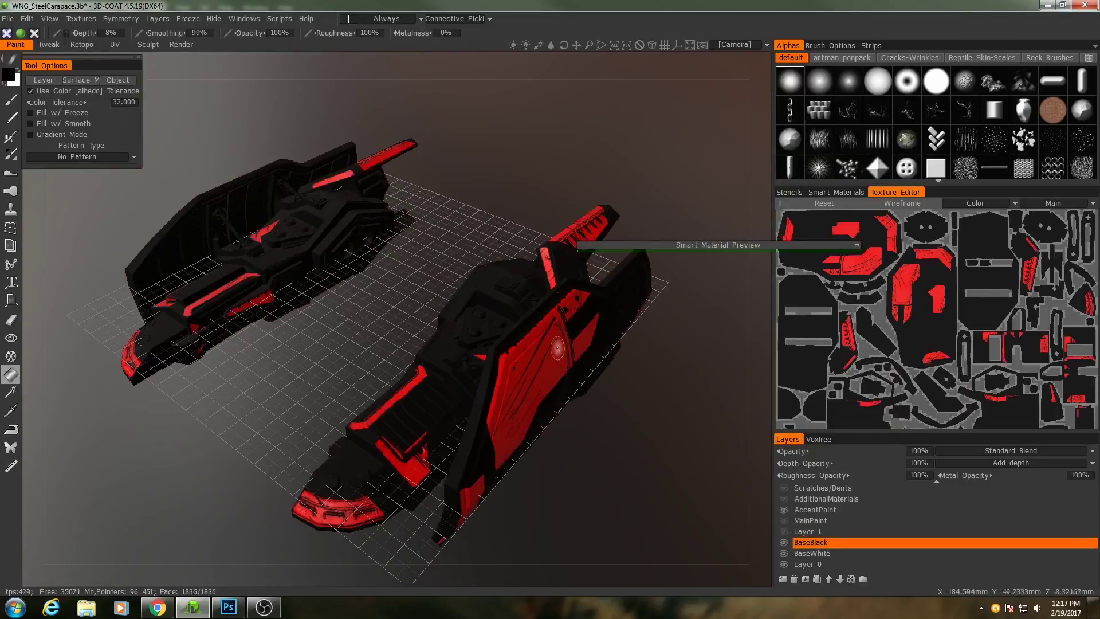
{"action": "right_click_drag", "start_coordinate": [538, 321], "coordinate": [566, 380]}
{"action": "mouse_move", "coordinate": [604, 437]}
{"action": "right_mouse_down"}
{"action": "mouse_move", "coordinate": [580, 432]}
{"action": "mouse_move", "coordinate": [598, 457]}
{"action": "right_mouse_up"}
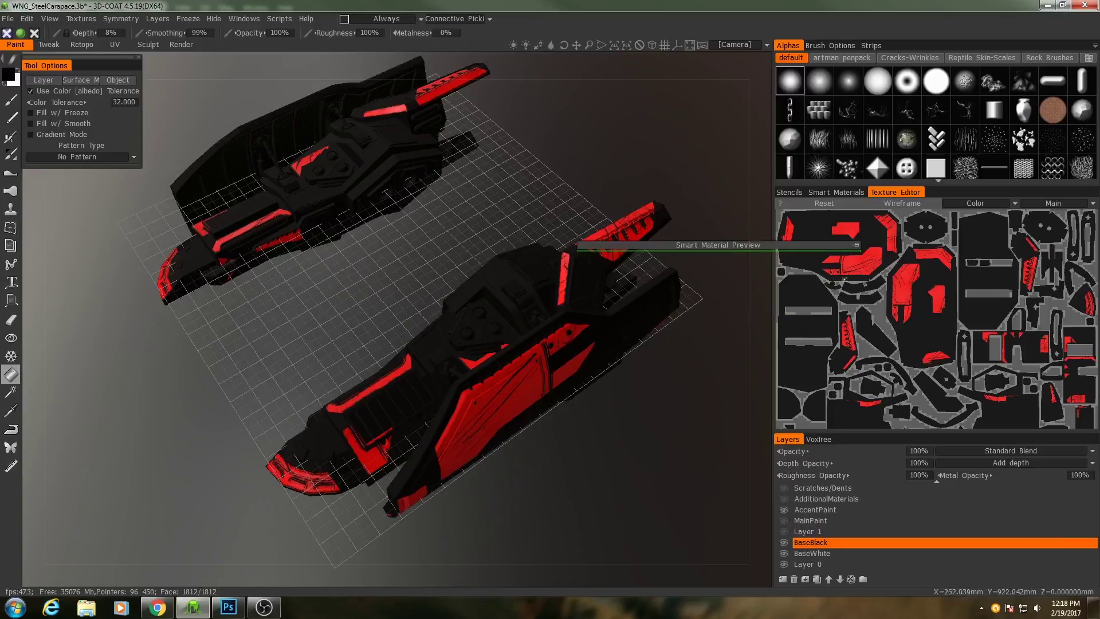
- Toggle MainPaint on and off again and move a layer above Scratches/Dents
{"action": "left_click", "coordinate": [783, 520]}
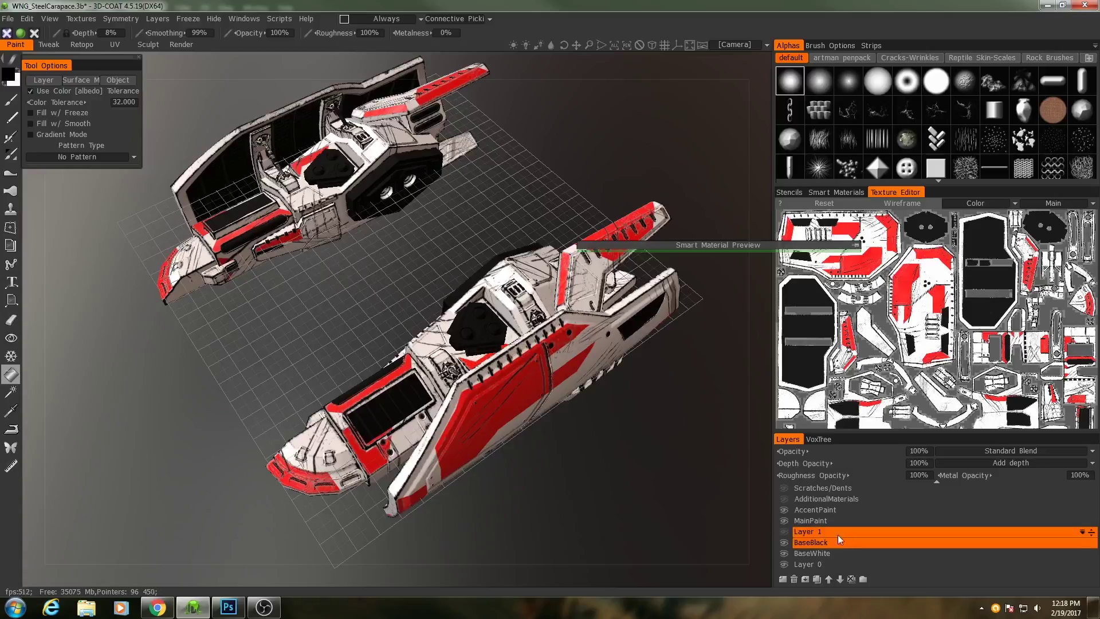
{"action": "left_click", "coordinate": [783, 520]}
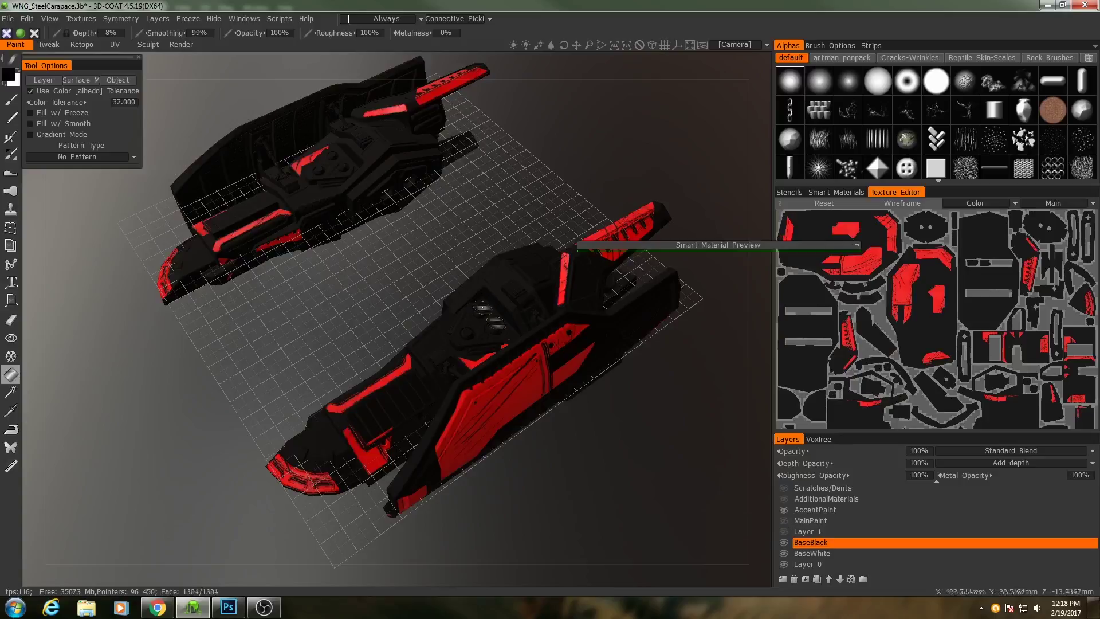
{"action": "mouse_move", "coordinate": [813, 520]}
{"action": "left_mouse_down"}
{"action": "mouse_move", "coordinate": [816, 488]}
{"action": "mouse_move", "coordinate": [680, 449]}
{"action": "left_mouse_up"}
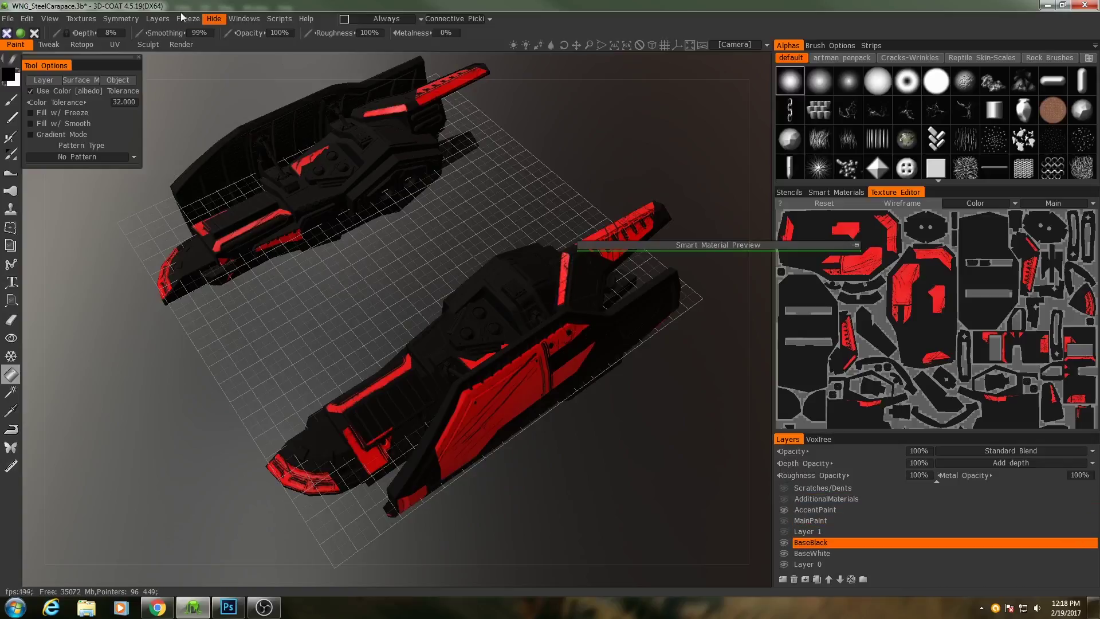
{"action": "left_click", "coordinate": [81, 19]}
- Export the colour map, renaming the MainPaint file to WNG_SteelCarapace_AccentPaint.tga
{"action": "mouse_move", "coordinate": [99, 59]}
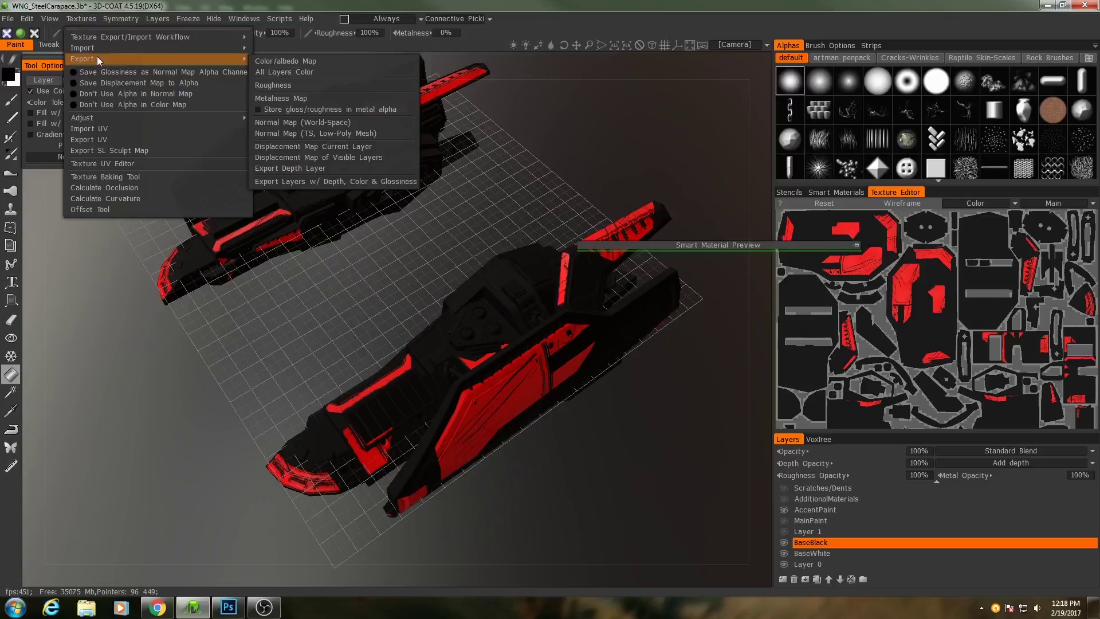
{"action": "left_click", "coordinate": [285, 60]}
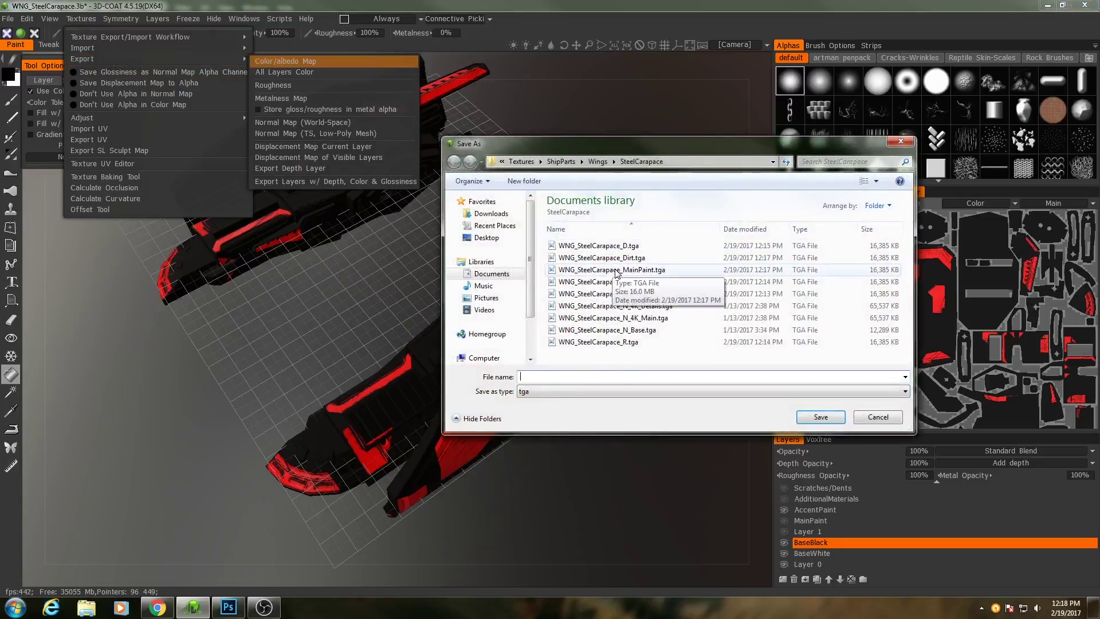
{"action": "left_click", "coordinate": [617, 270]}
{"action": "left_click", "coordinate": [599, 377]}
{"action": "left_click", "coordinate": [599, 378]}
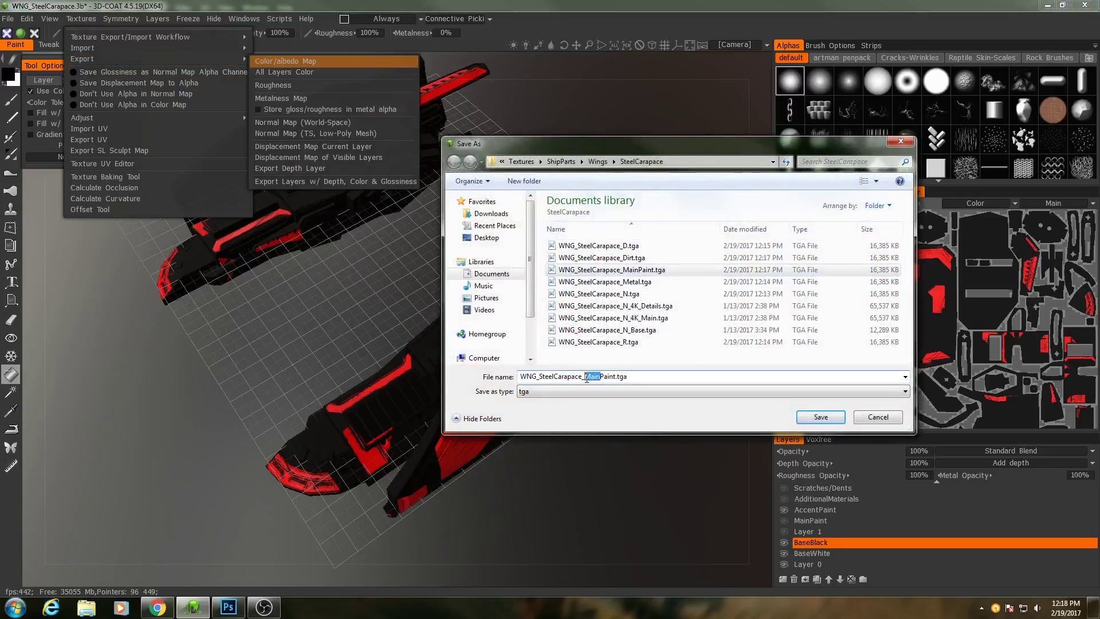
{"action": "type", "text": "AccentP"}
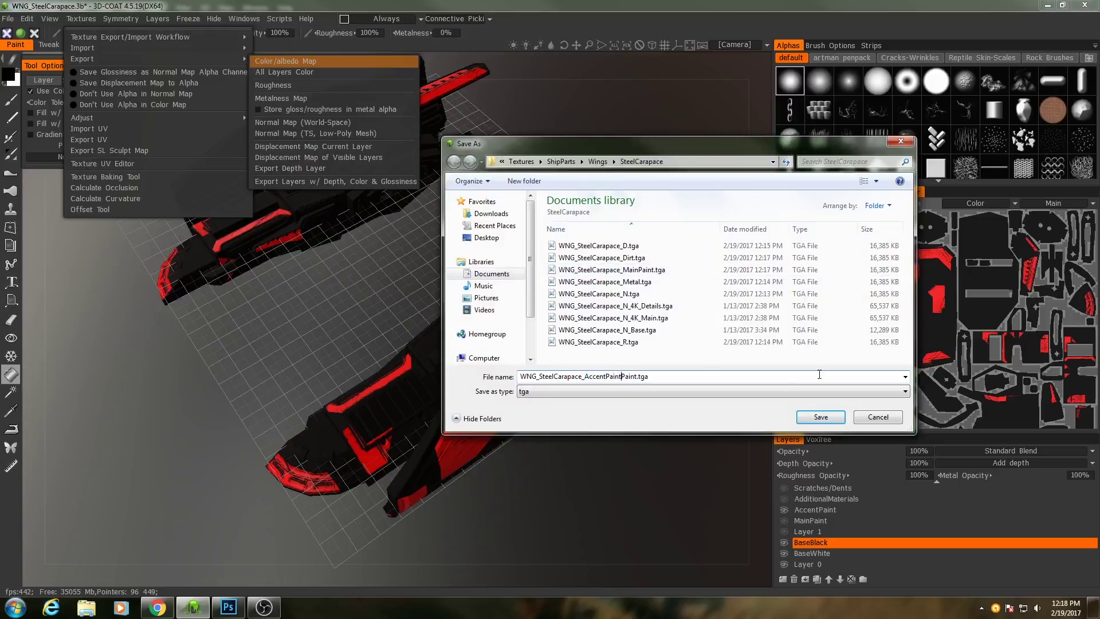
{"action": "key", "text": "BackSpace"}
{"action": "key", "text": "BackSpace"}
{"action": "key", "text": "BackSpace"}
- Save the accent texture with empty areas filled, then hide the AccentPaint layer
{"action": "left_click", "coordinate": [820, 417]}
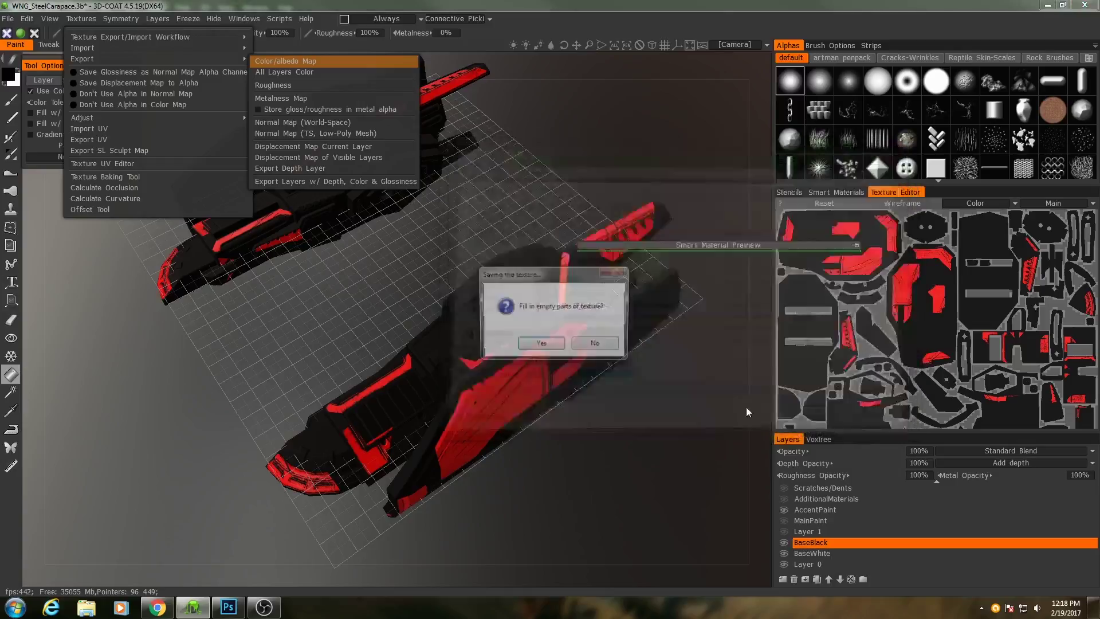
{"action": "key", "text": "Return"}
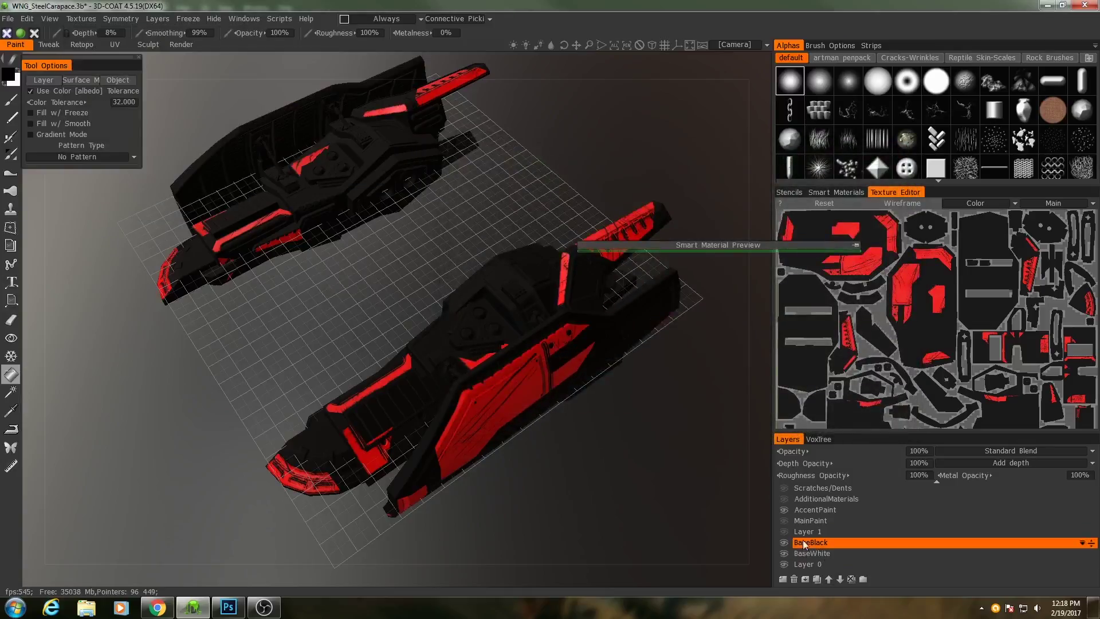
{"action": "left_click", "coordinate": [784, 509]}
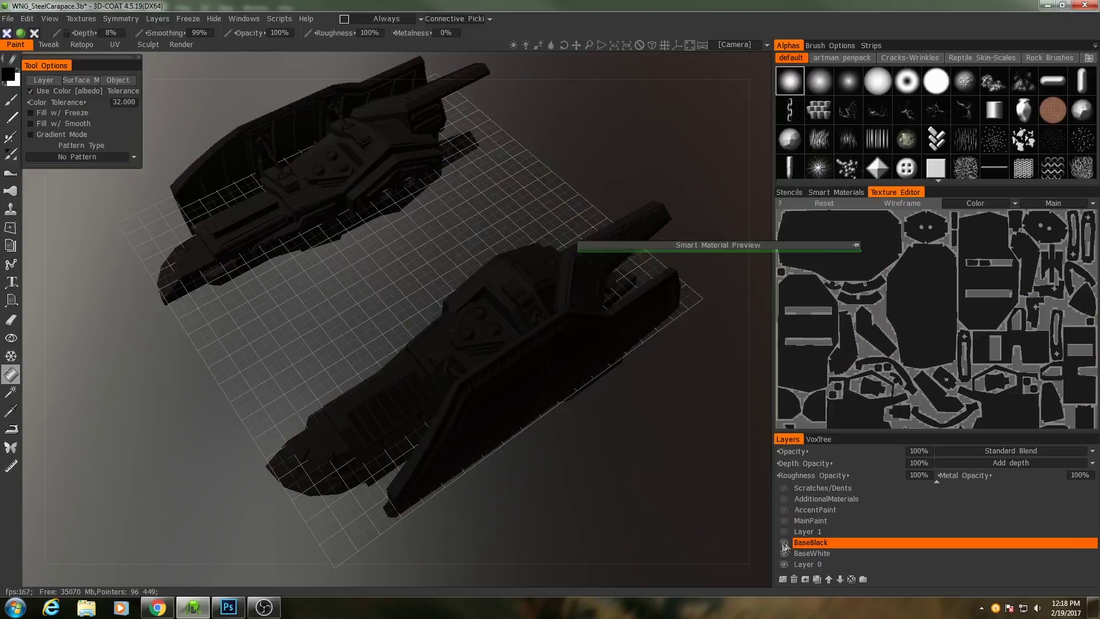
- Hide the BaseBlack layer and turn on AmbientOcclusion so the wings show white AO shading
{"action": "left_click", "coordinate": [784, 543]}
{"action": "scroll", "coordinate": [799, 530], "scroll_direction": "up", "scroll_amount": 3}
{"action": "left_click", "coordinate": [800, 519]}
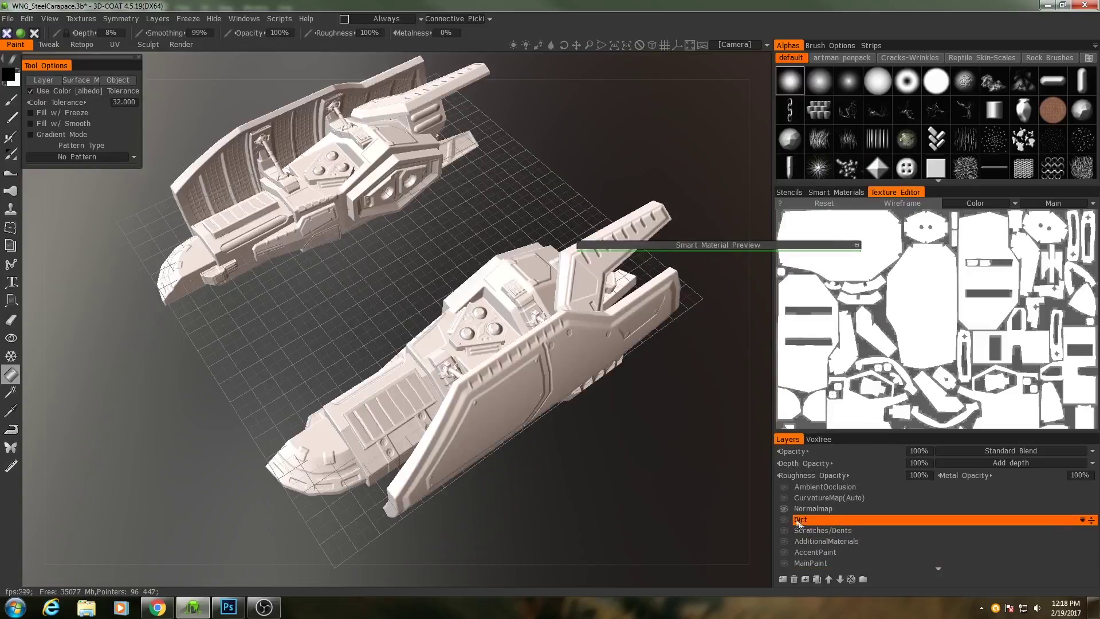
{"action": "left_click", "coordinate": [785, 487]}
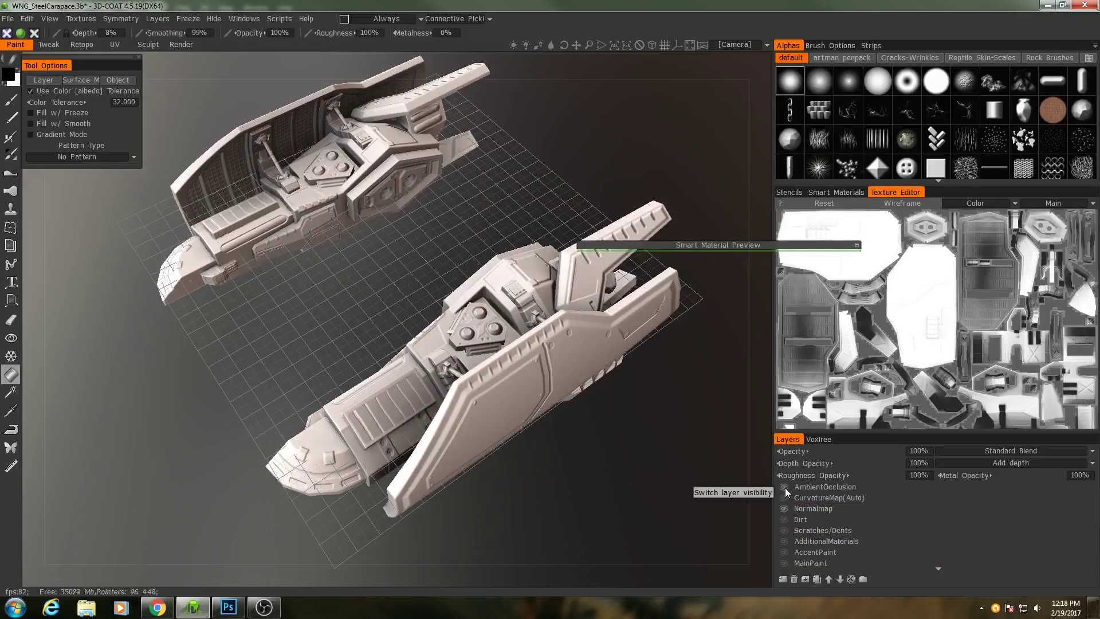
{"action": "scroll", "coordinate": [813, 539], "scroll_direction": "down", "scroll_amount": 2}
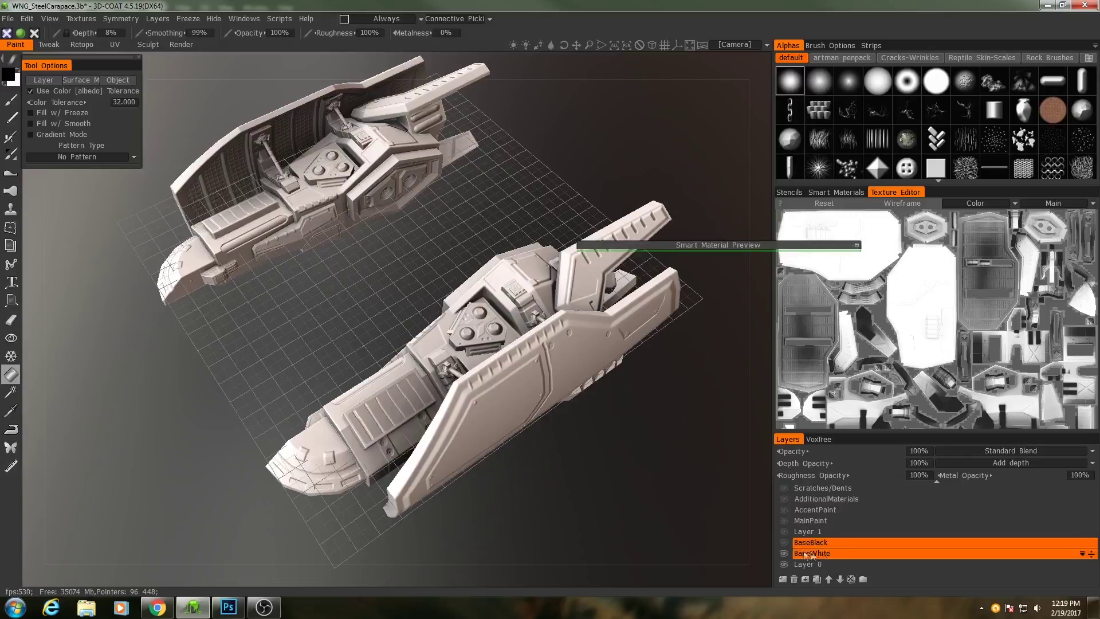
{"action": "scroll", "coordinate": [817, 549], "scroll_direction": "up", "scroll_amount": 2}
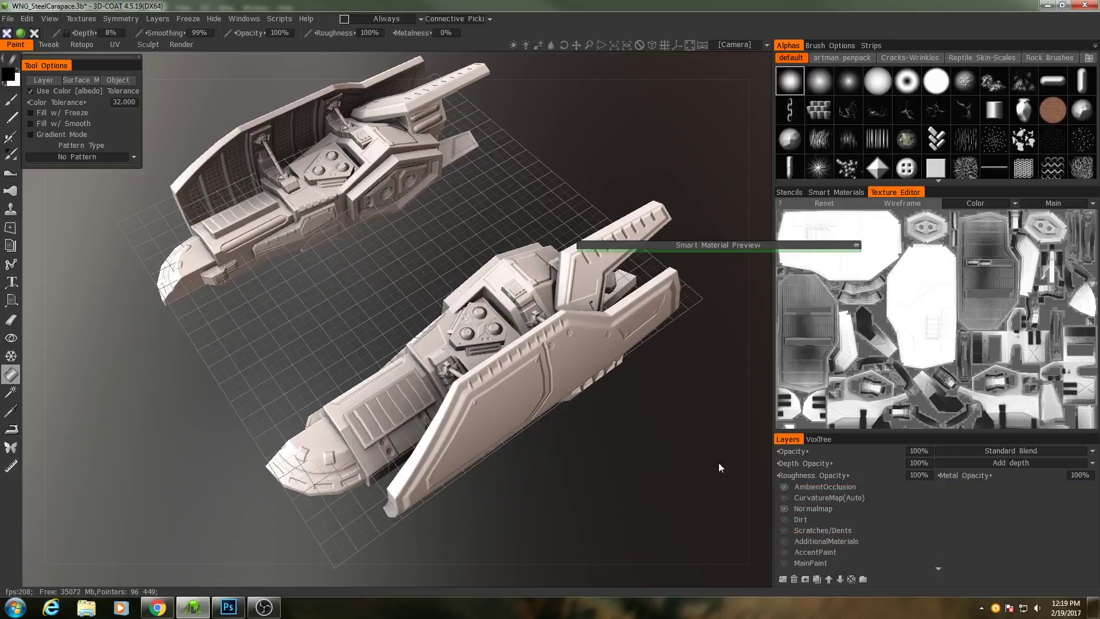
{"action": "left_click", "coordinate": [81, 19]}
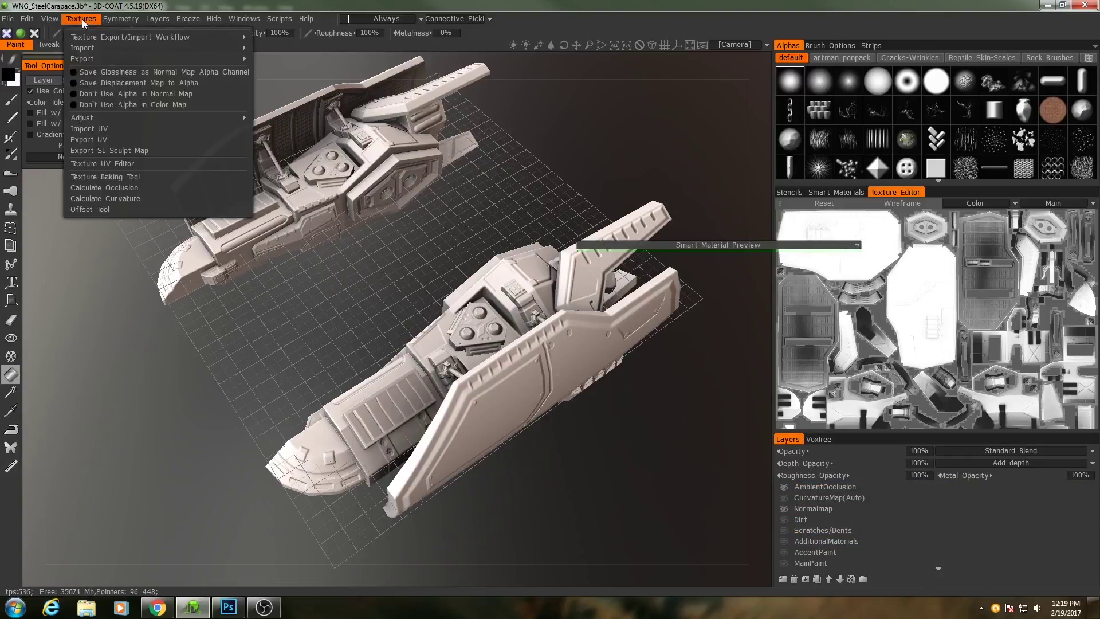
- Export the colour map, changing the AccentPaint file name to WNG_SteelCarapace_AO.tga
{"action": "mouse_move", "coordinate": [81, 58]}
{"action": "left_click", "coordinate": [281, 62]}
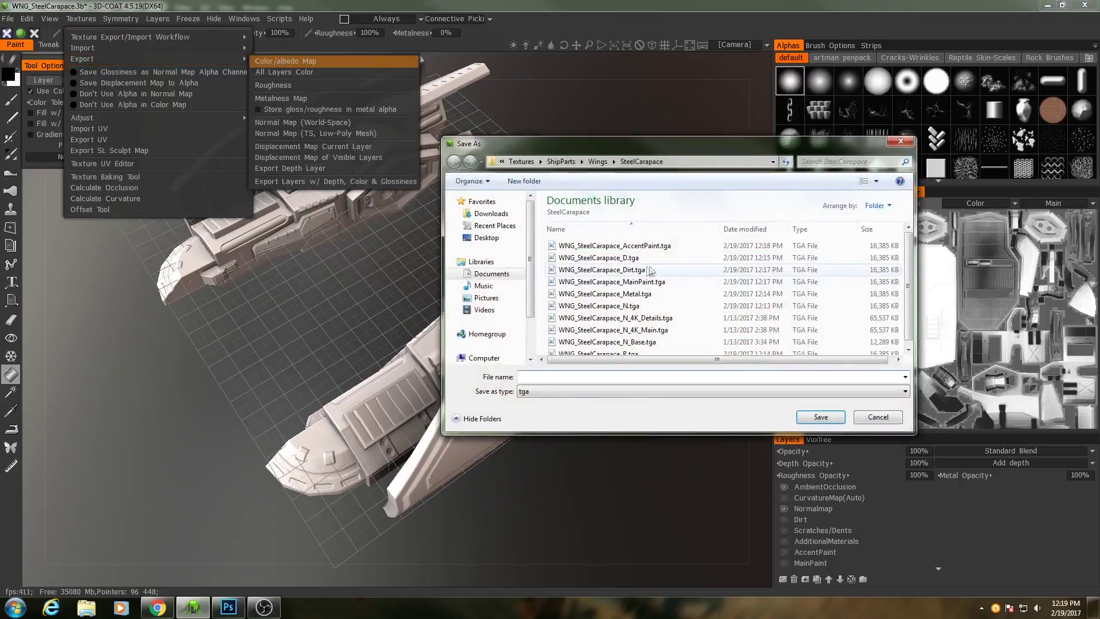
{"action": "left_click", "coordinate": [623, 246]}
{"action": "left_click", "coordinate": [590, 376]}
{"action": "left_click_drag", "start_coordinate": [588, 377], "coordinate": [597, 378]}
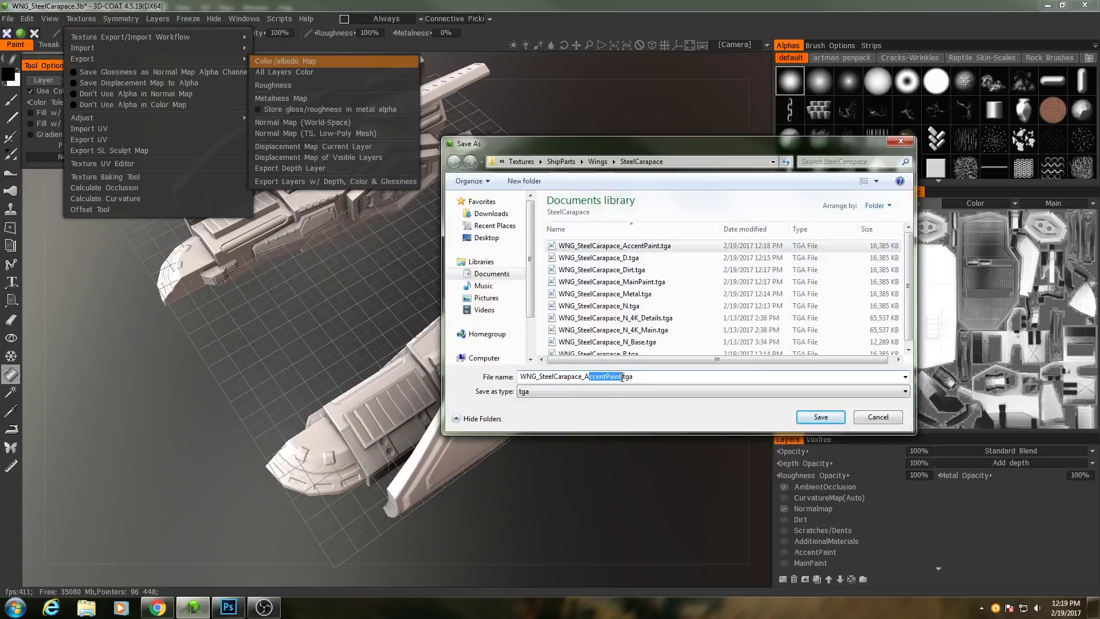
{"action": "type", "text": "O"}
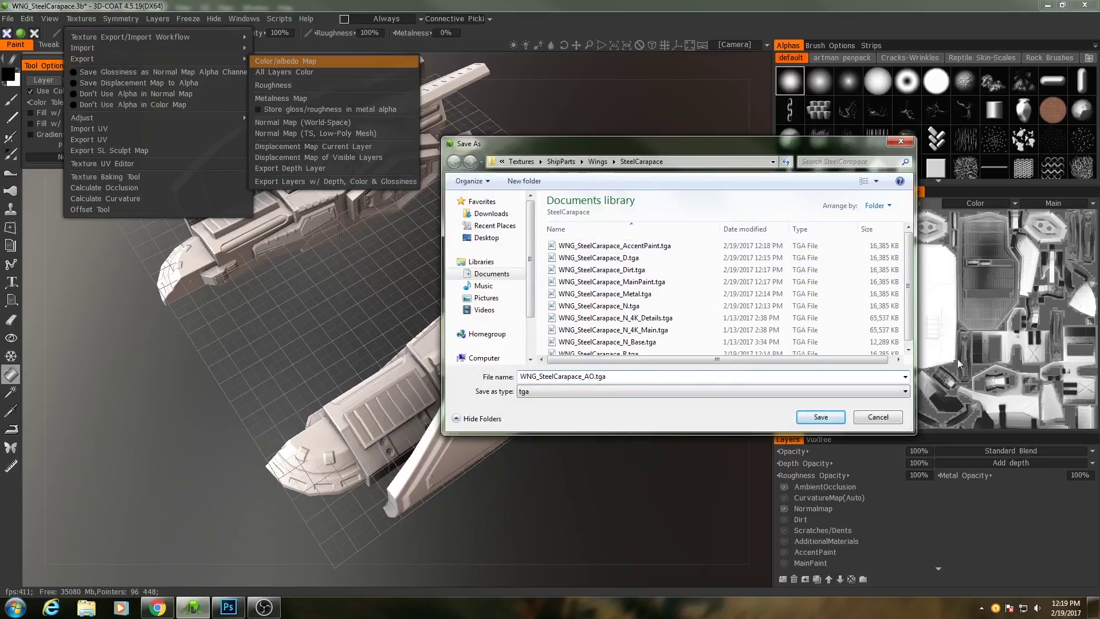
- Save the AO texture with empty areas filled, then select the AmbientOcclusion layer
{"action": "left_click", "coordinate": [820, 417]}
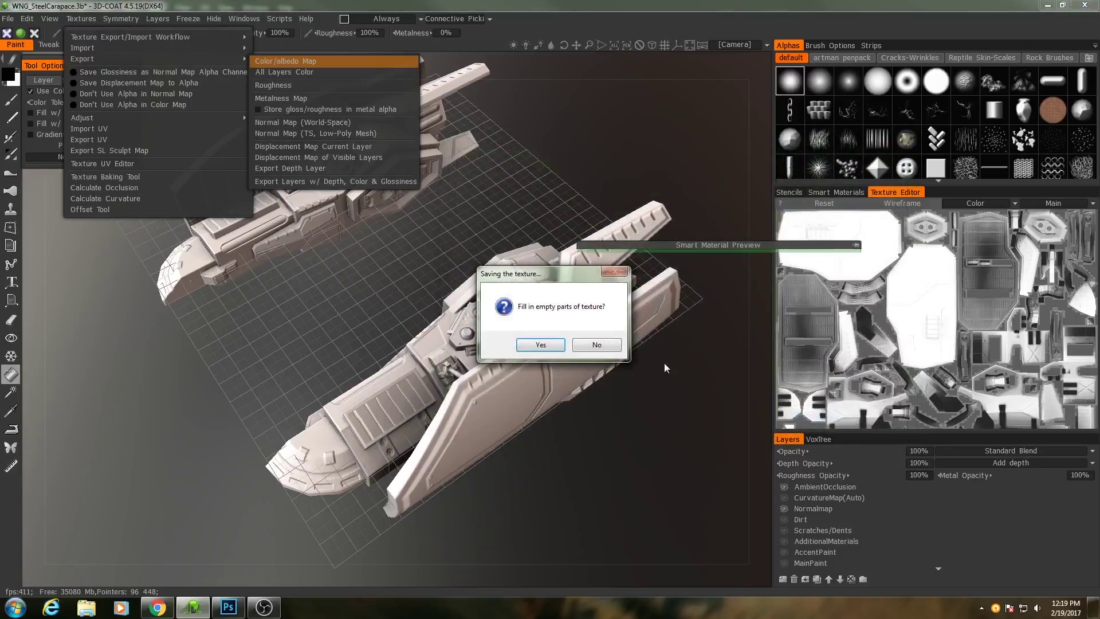
{"action": "left_click", "coordinate": [539, 344]}
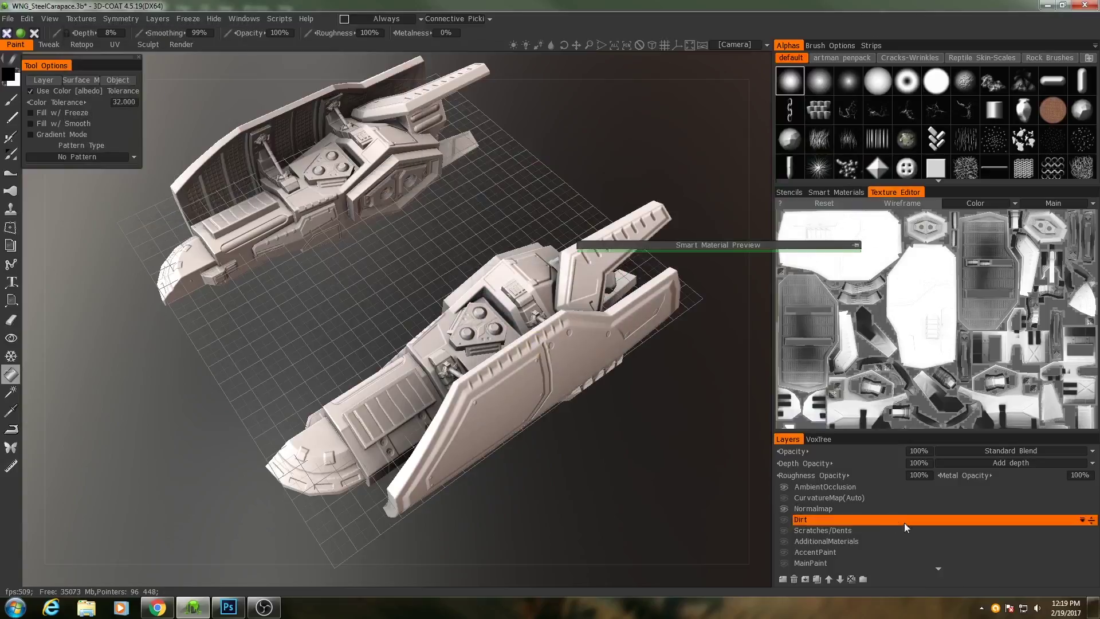
{"action": "left_click", "coordinate": [815, 490]}
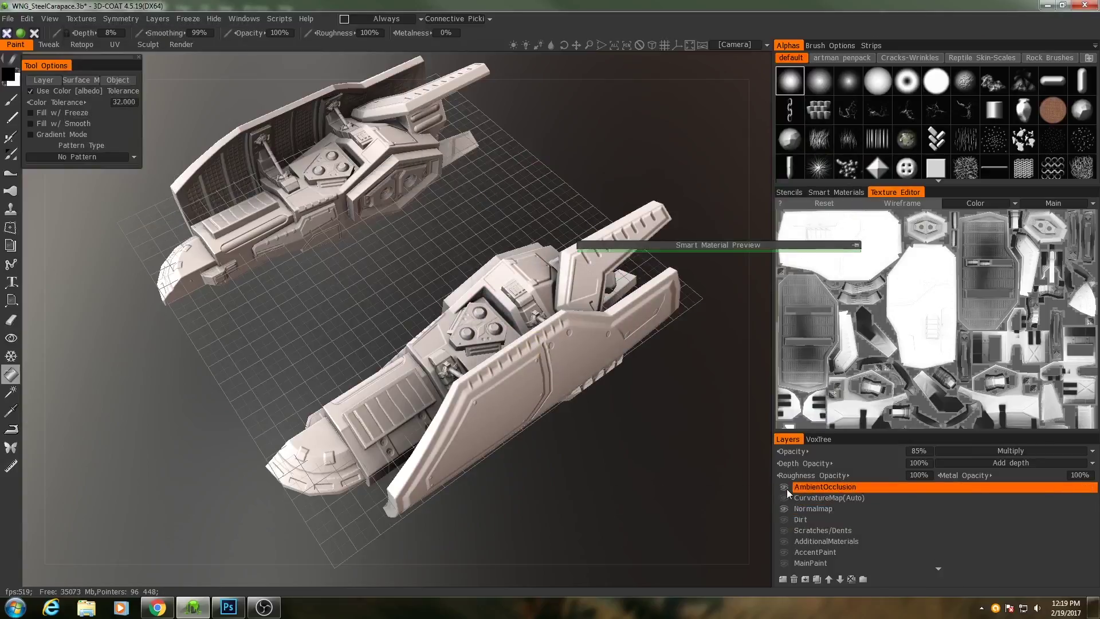
- Try Standard Blend on the AO layer, then set it back to Multiply
{"action": "left_click", "coordinate": [996, 452]}
{"action": "left_click", "coordinate": [1005, 452]}
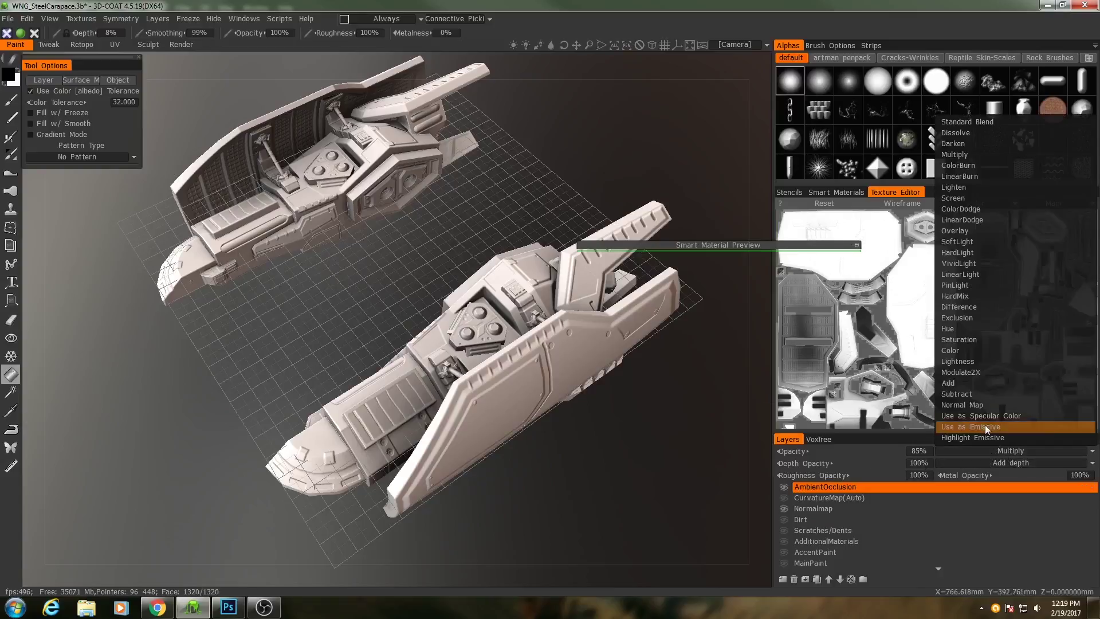
{"action": "left_click", "coordinate": [981, 125]}
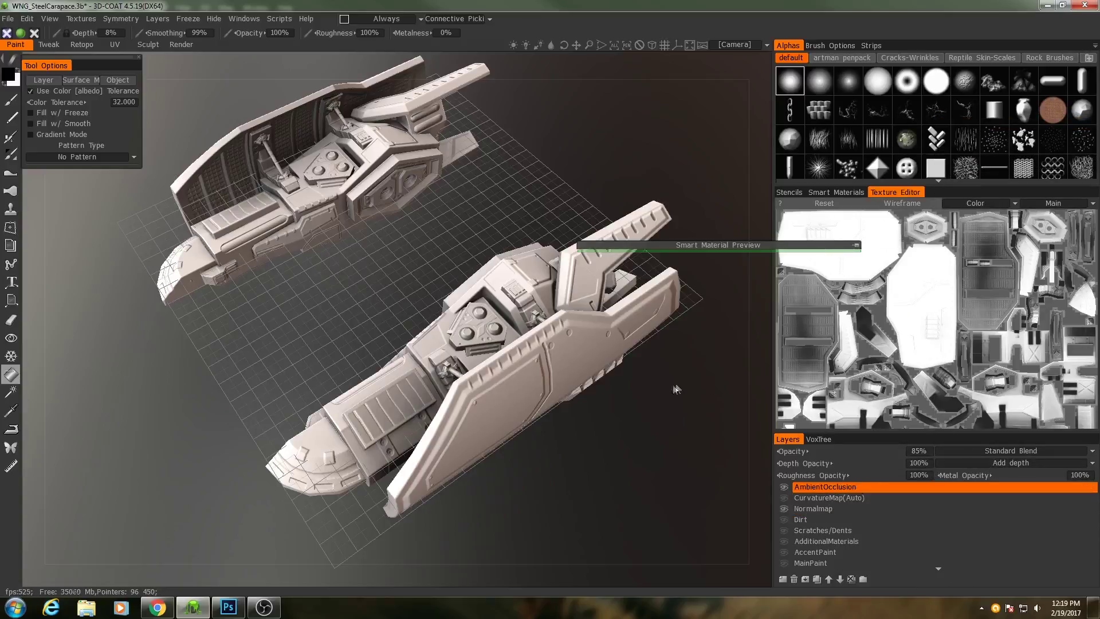
{"action": "left_click_drag", "start_coordinate": [630, 401], "coordinate": [469, 418]}
{"action": "left_click", "coordinate": [1003, 451]}
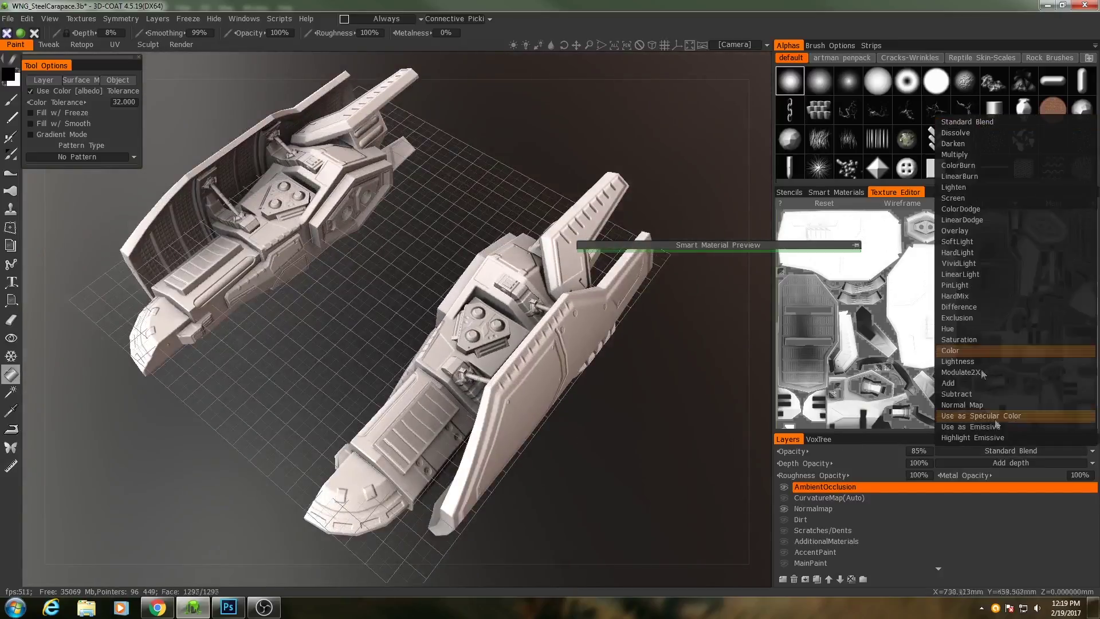
{"action": "left_click", "coordinate": [958, 153]}
- Make the BaseWhite layer visible and hide AmbientOcclusion so the wings appear bright white
{"action": "scroll", "coordinate": [816, 519], "scroll_direction": "down", "scroll_amount": 4}
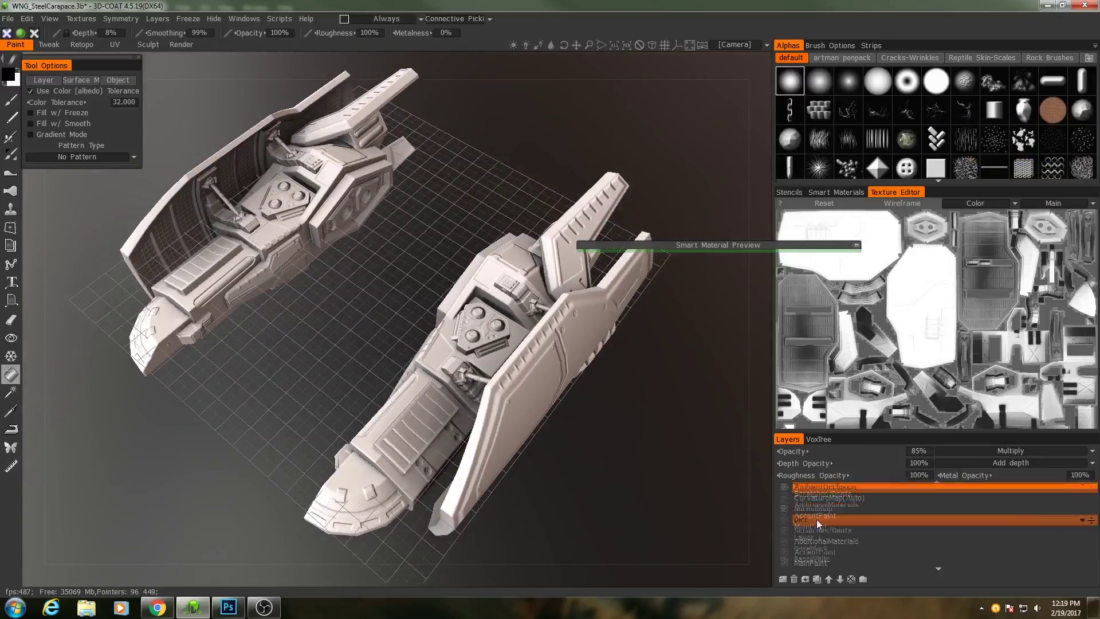
{"action": "left_click", "coordinate": [783, 553]}
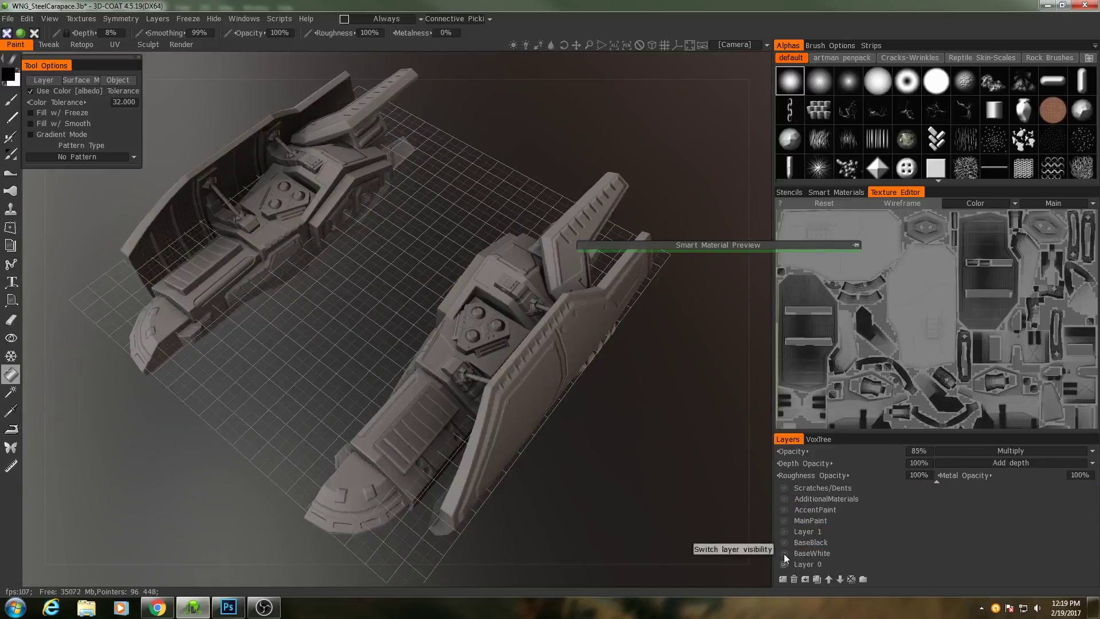
{"action": "scroll", "coordinate": [810, 542], "scroll_direction": "up", "scroll_amount": 3}
{"action": "scroll", "coordinate": [808, 542], "scroll_direction": "up", "scroll_amount": 1}
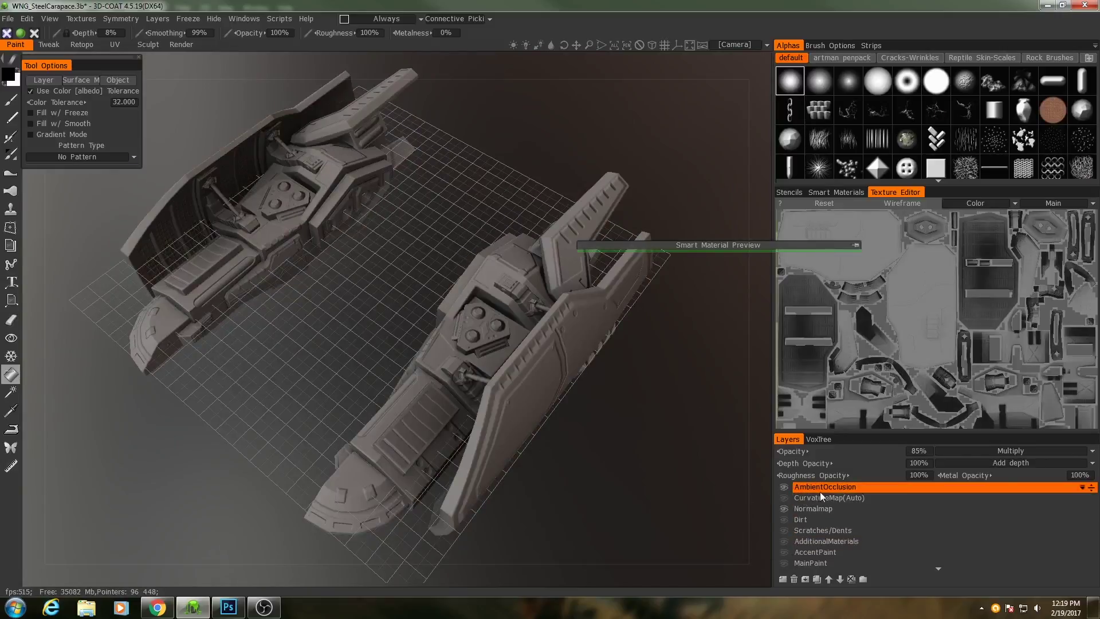
{"action": "left_click_drag", "start_coordinate": [596, 437], "coordinate": [639, 460]}
{"action": "left_click", "coordinate": [991, 451]}
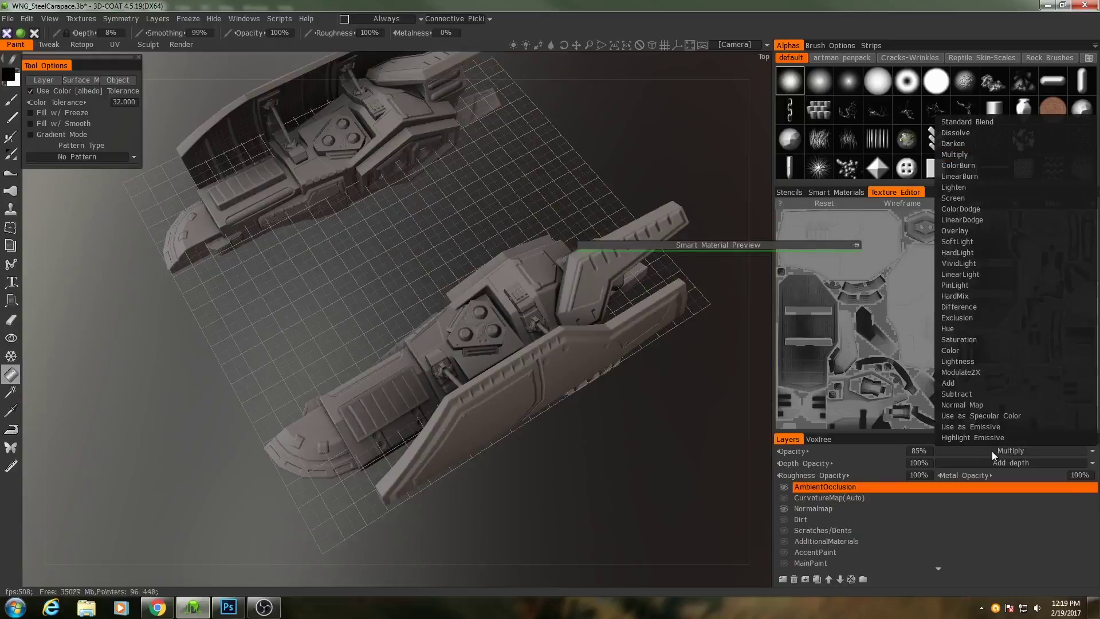
{"action": "scroll", "coordinate": [810, 530], "scroll_direction": "down", "scroll_amount": 4}
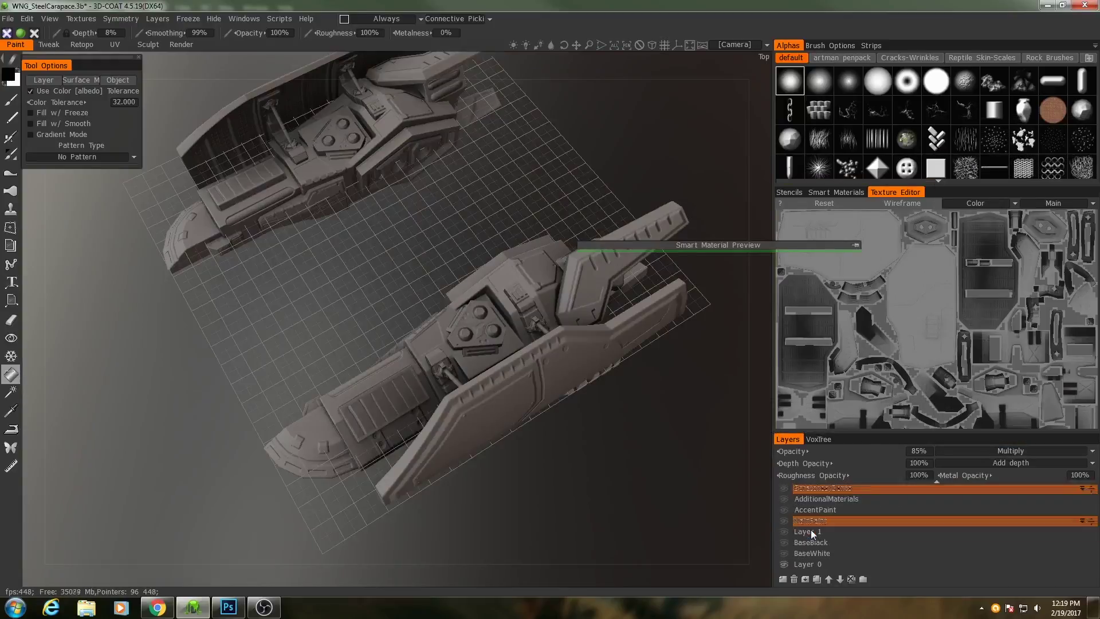
{"action": "left_click", "coordinate": [784, 553]}
{"action": "left_click_drag", "start_coordinate": [676, 498], "coordinate": [516, 440]}
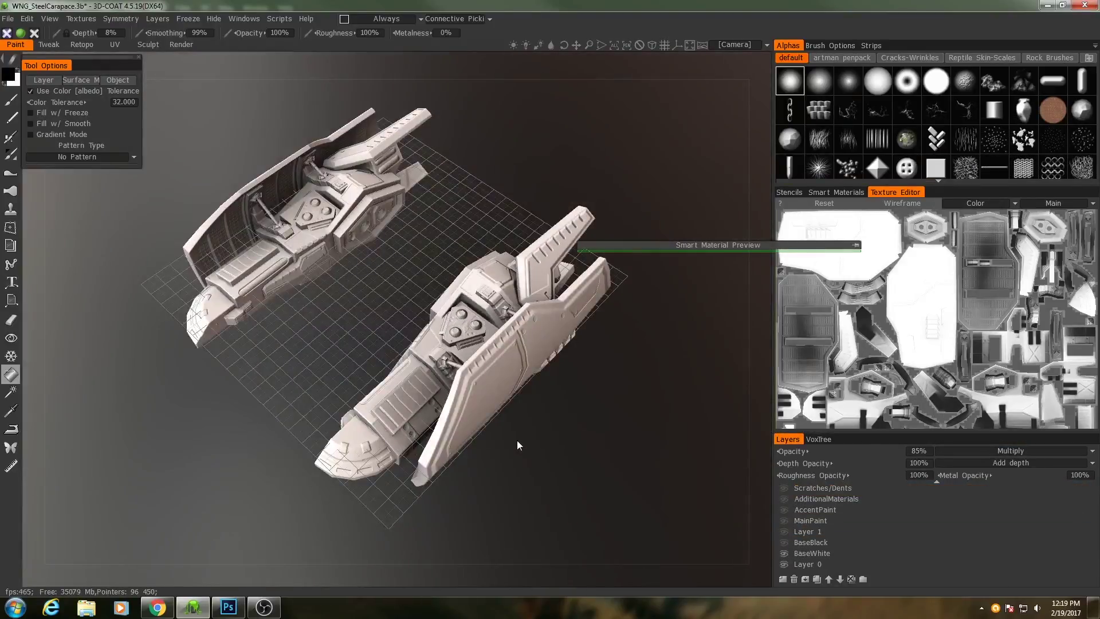
{"action": "scroll", "coordinate": [792, 512], "scroll_direction": "up", "scroll_amount": 4}
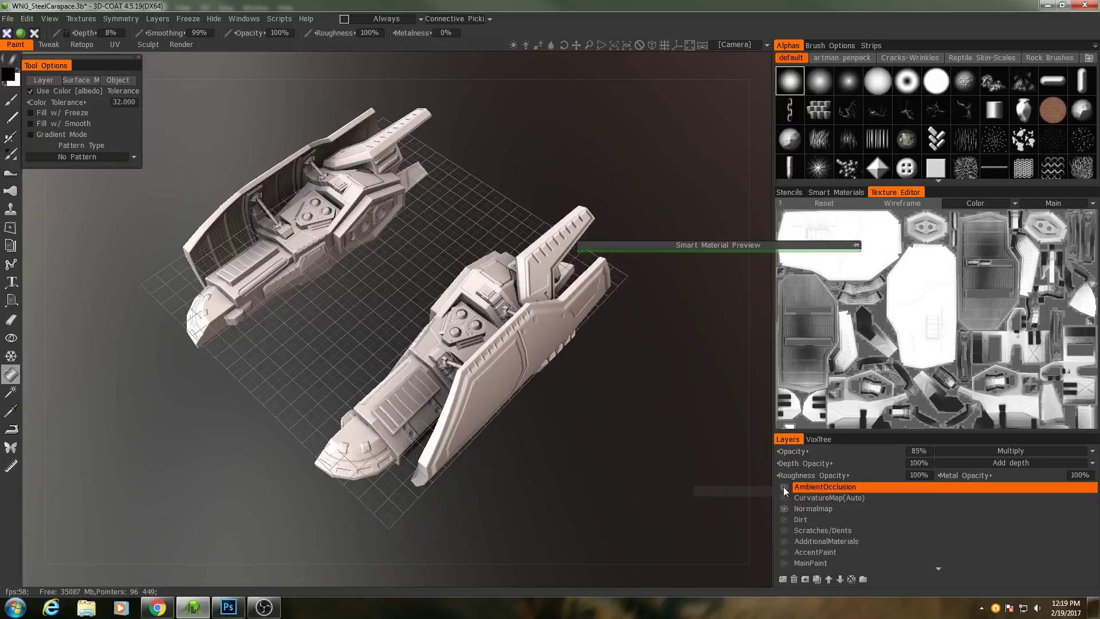
{"action": "left_click", "coordinate": [783, 487]}
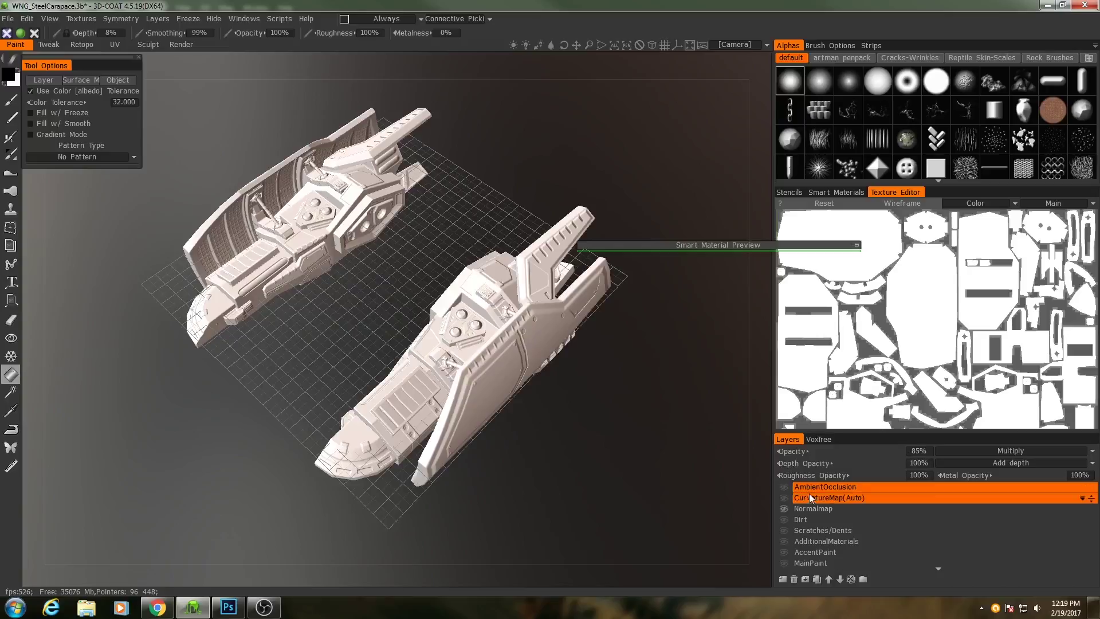
- Select the Dirt layer, pick Ascension's Fractal Noise smart material and open its properties
{"action": "left_click", "coordinate": [808, 521]}
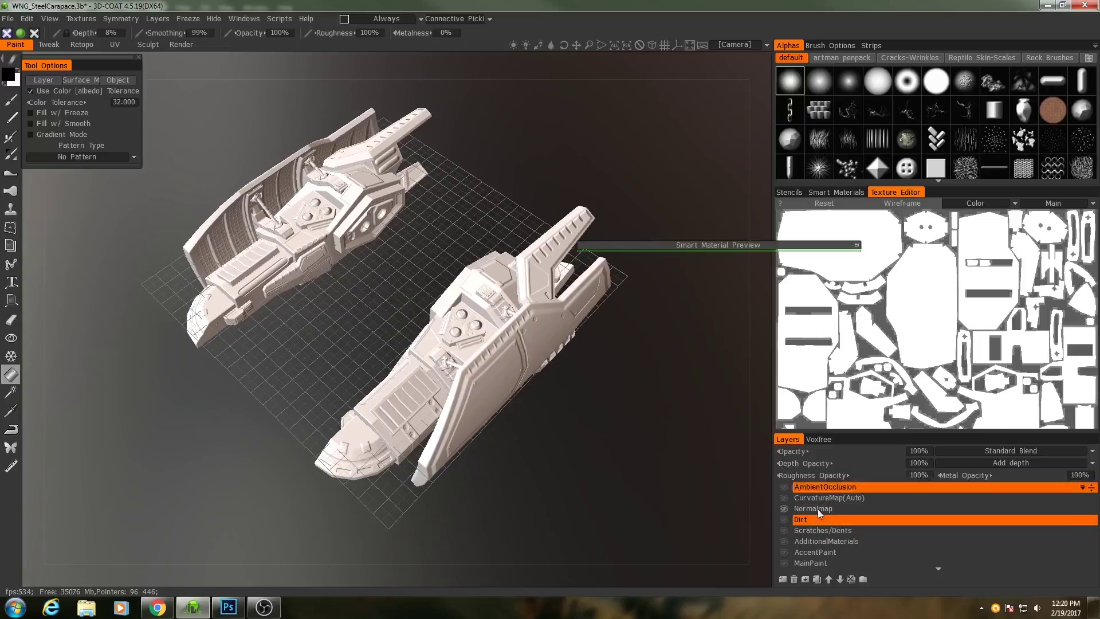
{"action": "left_click", "coordinate": [836, 192]}
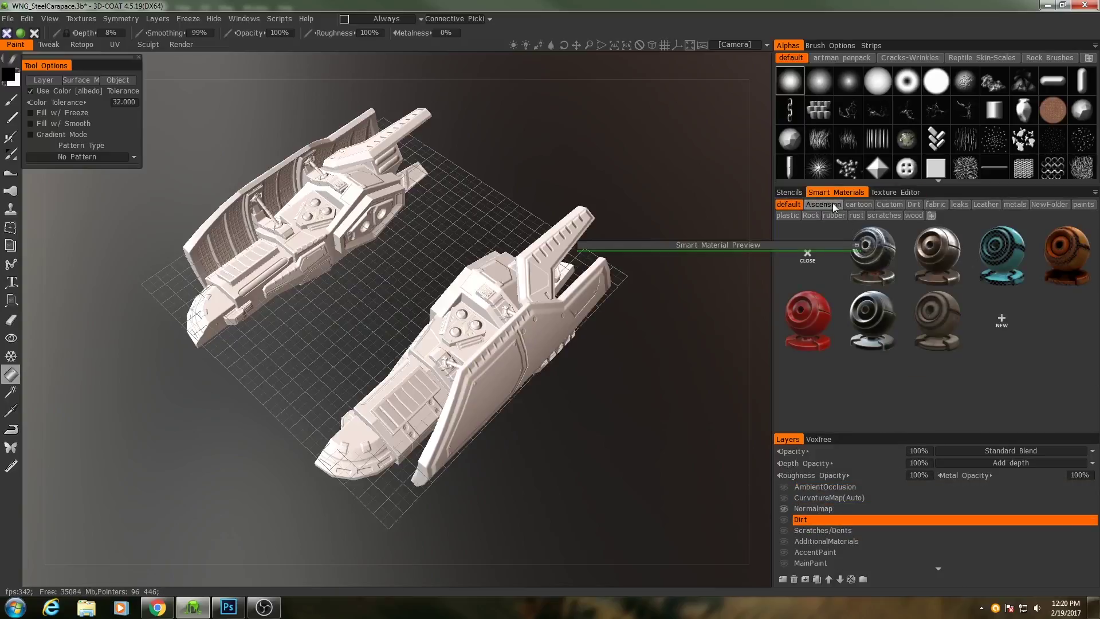
{"action": "left_click", "coordinate": [834, 207]}
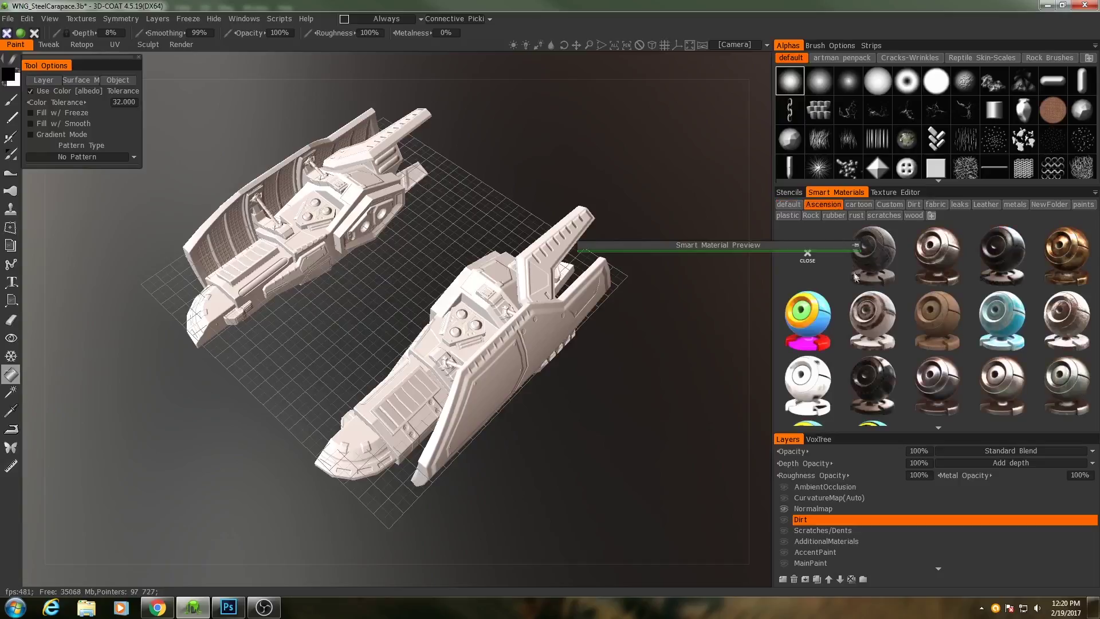
{"action": "left_click", "coordinate": [814, 386]}
{"action": "right_click", "coordinate": [813, 386]}
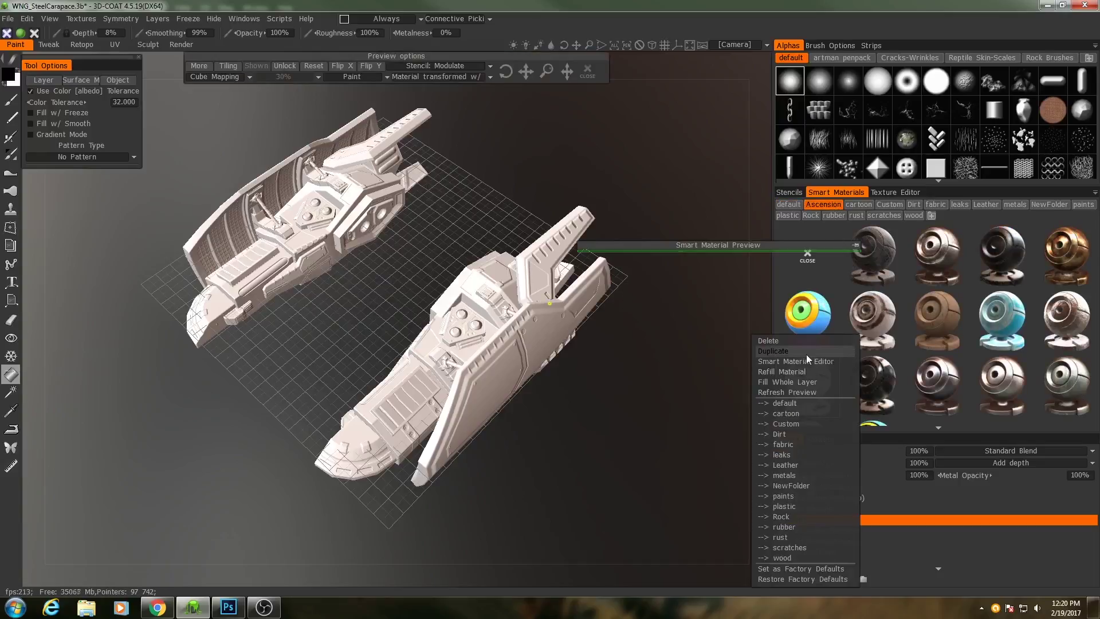
{"action": "left_click", "coordinate": [806, 362]}
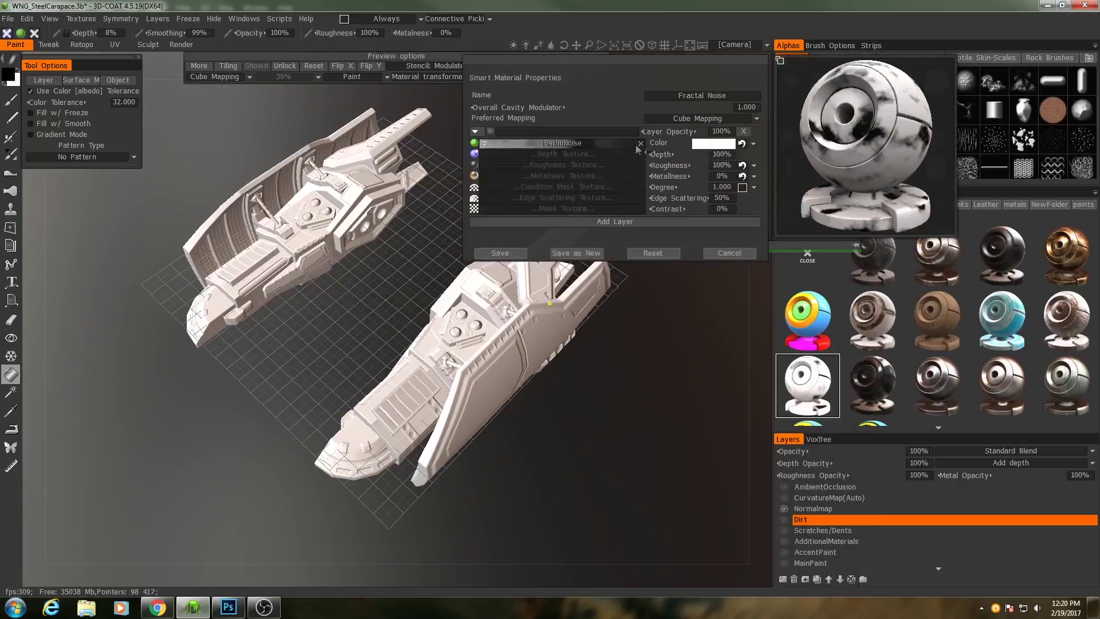
{"action": "mouse_move", "coordinate": [514, 145]}
{"action": "left_click", "coordinate": [527, 143]}
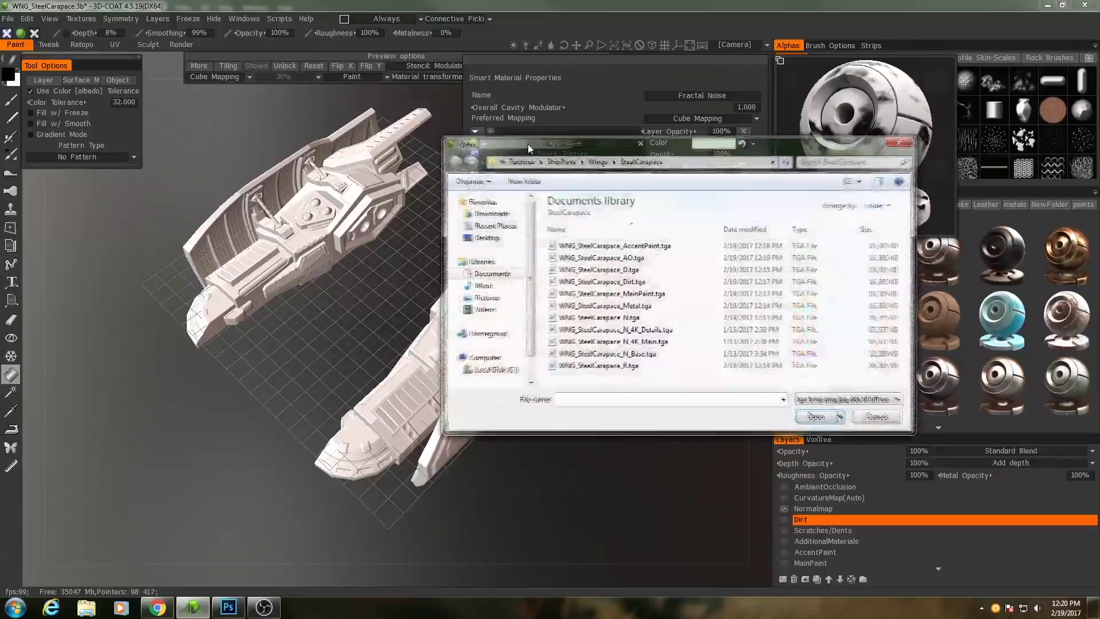
{"action": "left_click", "coordinate": [861, 421]}
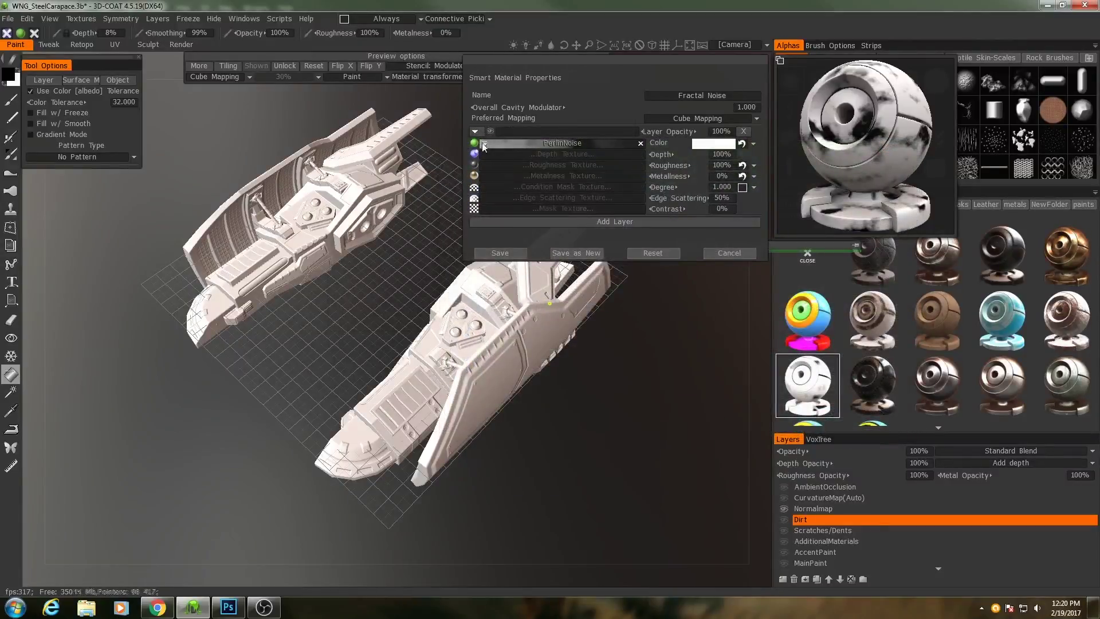
{"action": "left_click", "coordinate": [486, 145]}
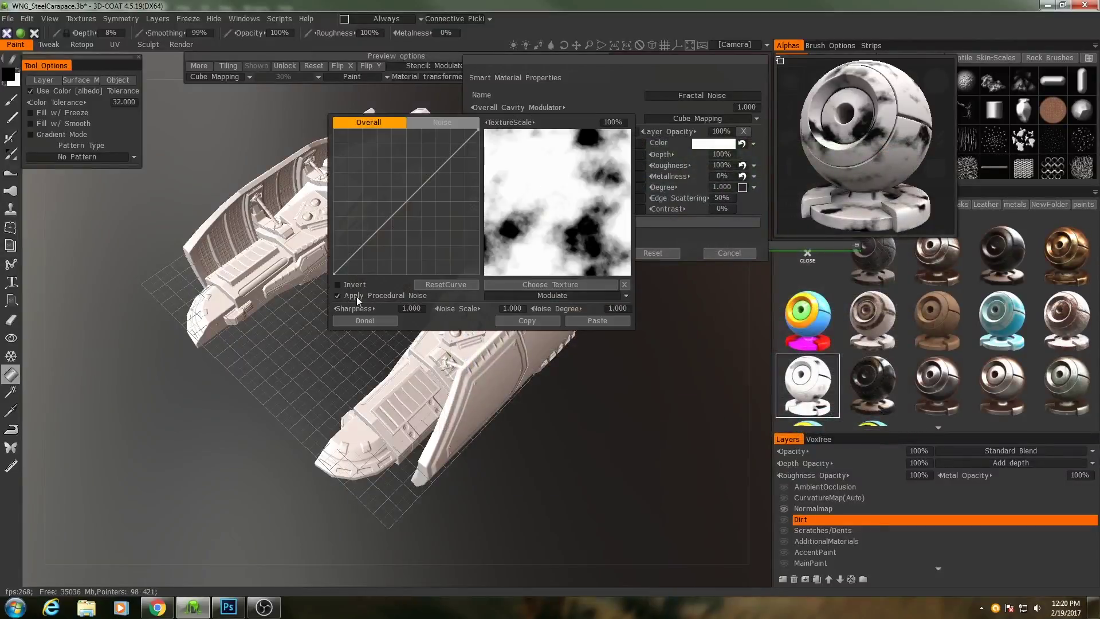
{"action": "left_click", "coordinate": [419, 122]}
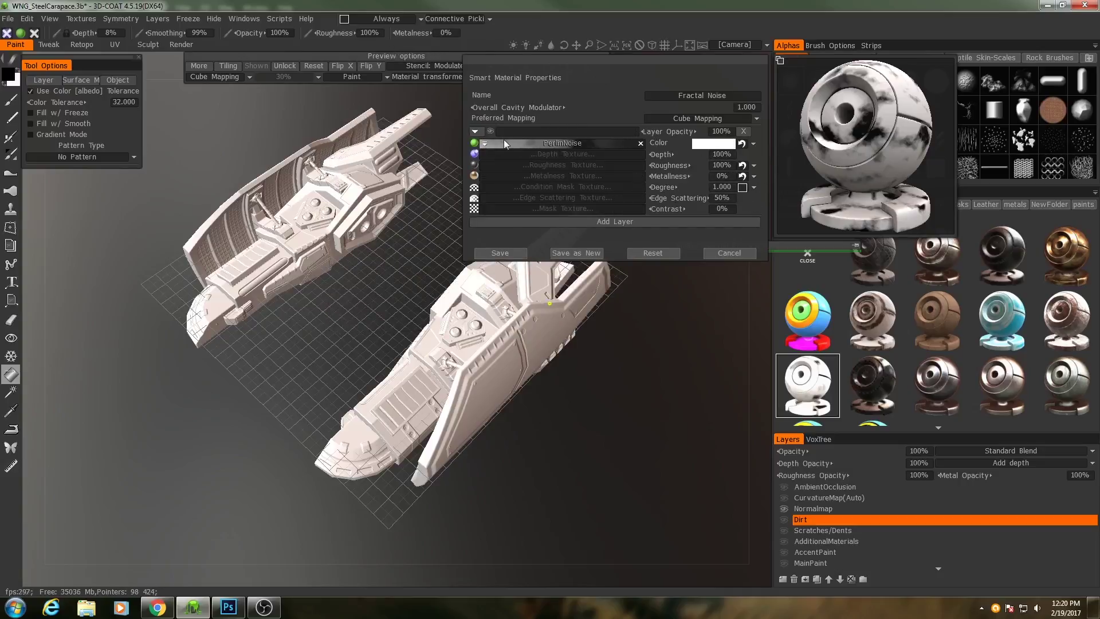
{"action": "left_click", "coordinate": [719, 254]}
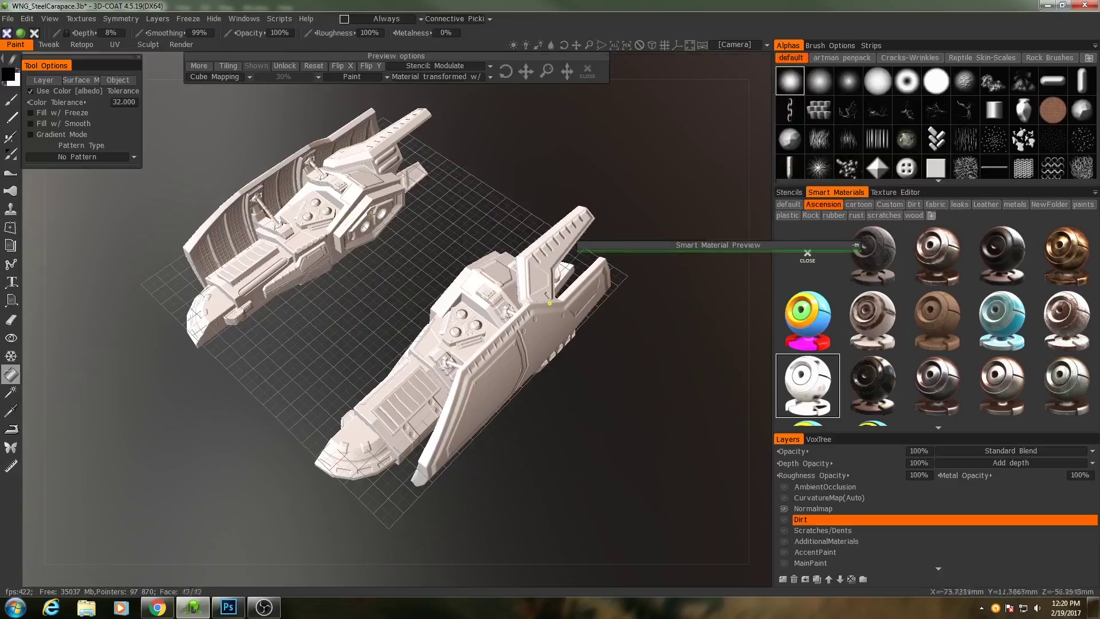
- Set the fill to Layer fill and add a new layer named Noise above Dirt
{"action": "left_click_drag", "start_coordinate": [401, 247], "coordinate": [441, 264]}
{"action": "left_click", "coordinate": [31, 91]}
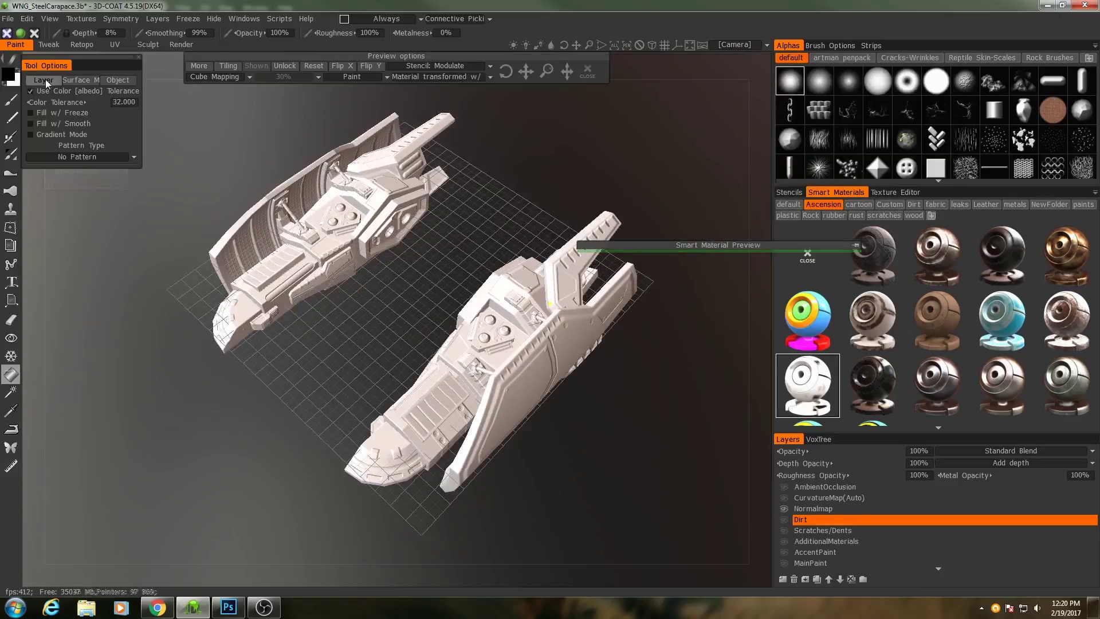
{"action": "left_click", "coordinate": [781, 579]}
{"action": "double_click", "coordinate": [807, 520]}
{"action": "type", "text": "Noise"}
{"action": "key", "text": "Return"}
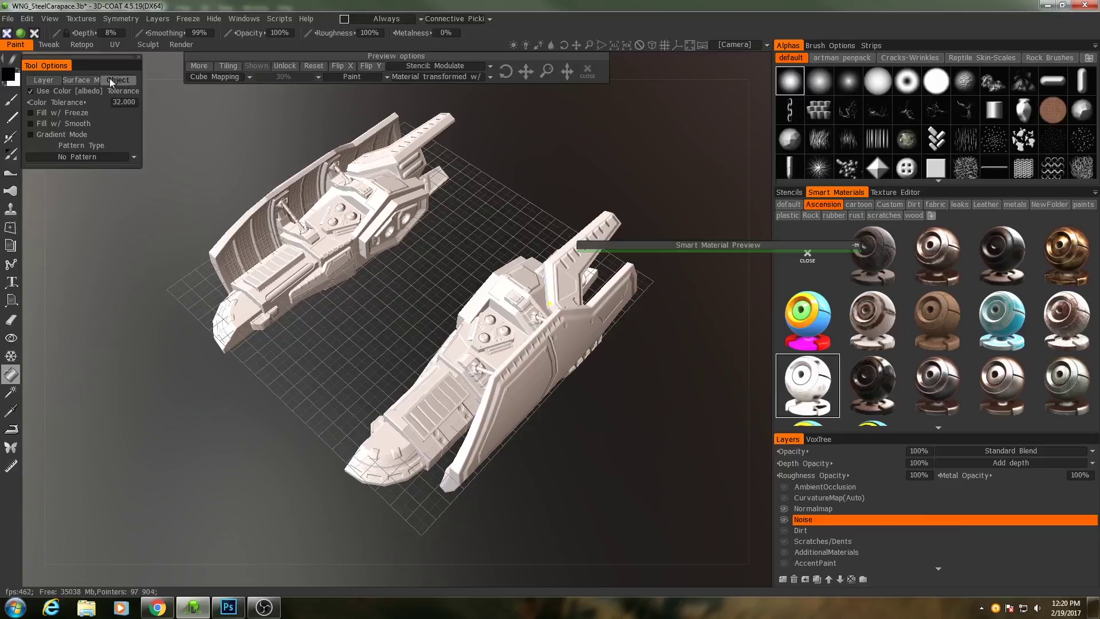
{"action": "left_click", "coordinate": [43, 79]}
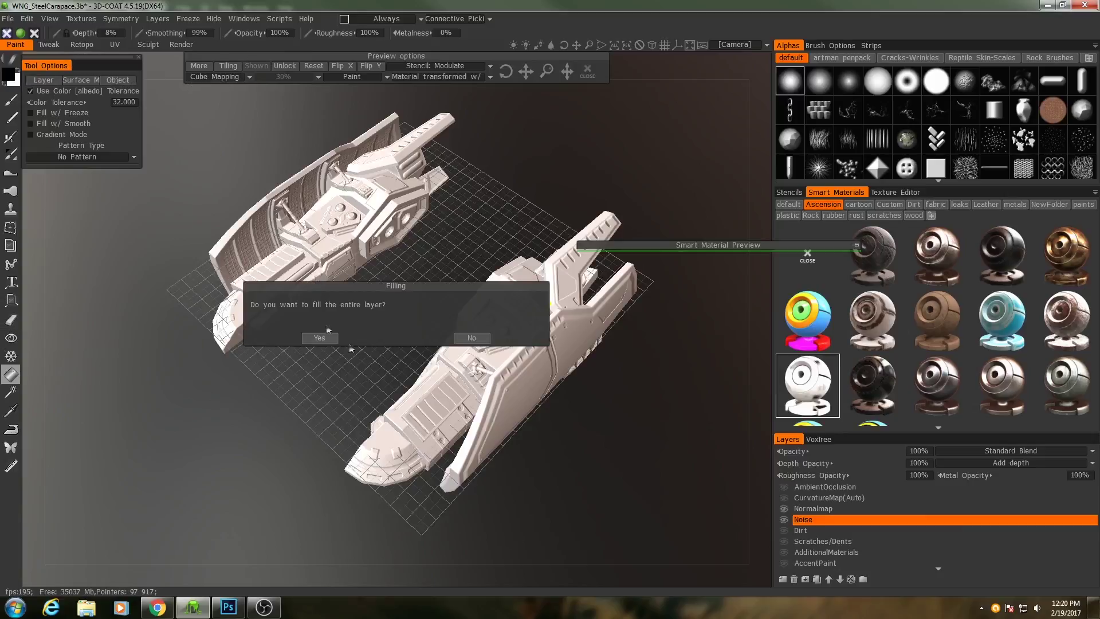
- Fill the entire Noise layer with fractal noise across the wing model
{"action": "left_click", "coordinate": [323, 338]}
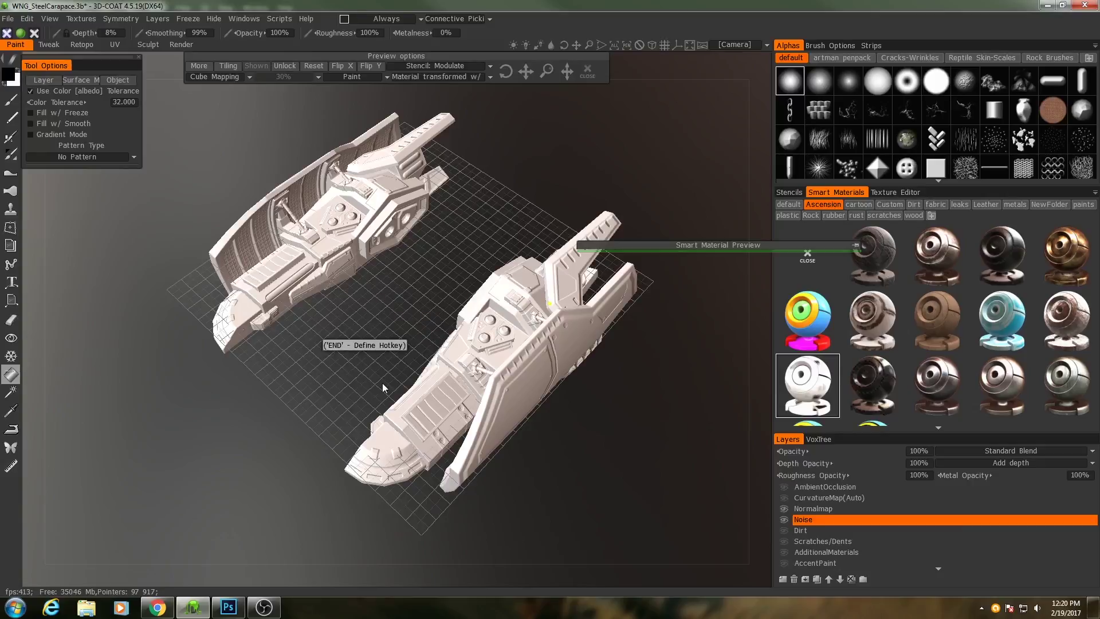
{"action": "mouse_move", "coordinate": [378, 385]}
{"action": "left_mouse_down"}
{"action": "mouse_move", "coordinate": [335, 362]}
{"action": "mouse_move", "coordinate": [484, 406]}
{"action": "mouse_move", "coordinate": [491, 259]}
{"action": "mouse_move", "coordinate": [314, 264]}
{"action": "mouse_move", "coordinate": [267, 282]}
{"action": "mouse_move", "coordinate": [257, 322]}
{"action": "mouse_move", "coordinate": [393, 307]}
{"action": "mouse_move", "coordinate": [388, 379]}
{"action": "left_mouse_up"}
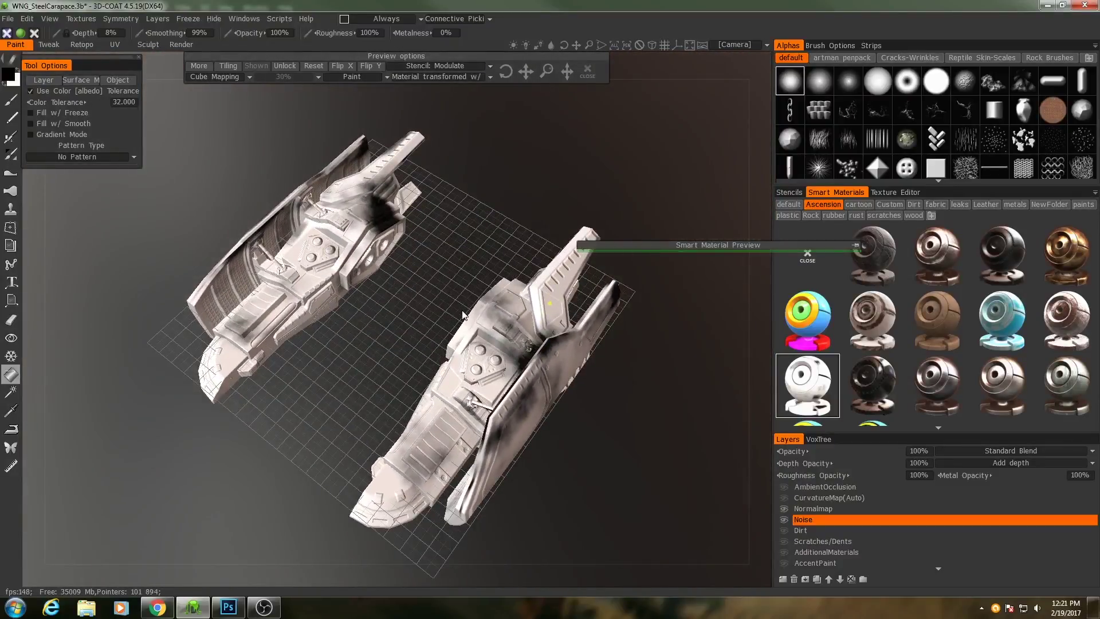
{"action": "left_click", "coordinate": [68, 20]}
- Export the colour texture as TGA, replacing the AO part of the file name
{"action": "mouse_move", "coordinate": [94, 59]}
{"action": "left_click", "coordinate": [281, 72]}
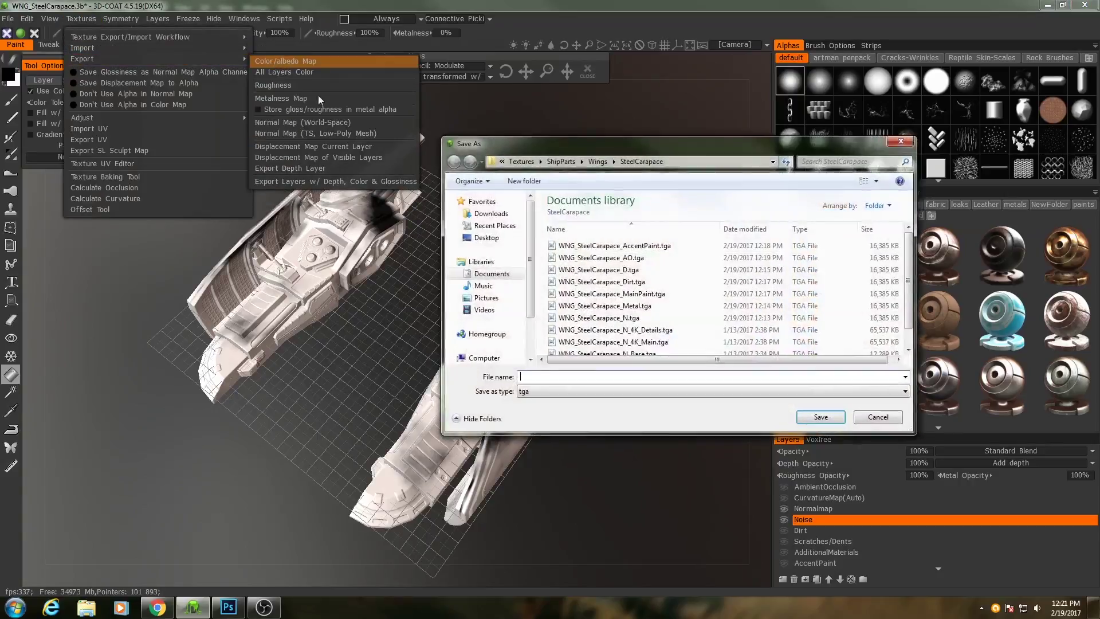
{"action": "left_click", "coordinate": [613, 257]}
{"action": "left_click", "coordinate": [596, 376]}
{"action": "left_click", "coordinate": [597, 376]}
{"action": "left_click_drag", "start_coordinate": [593, 375], "coordinate": [585, 376]}
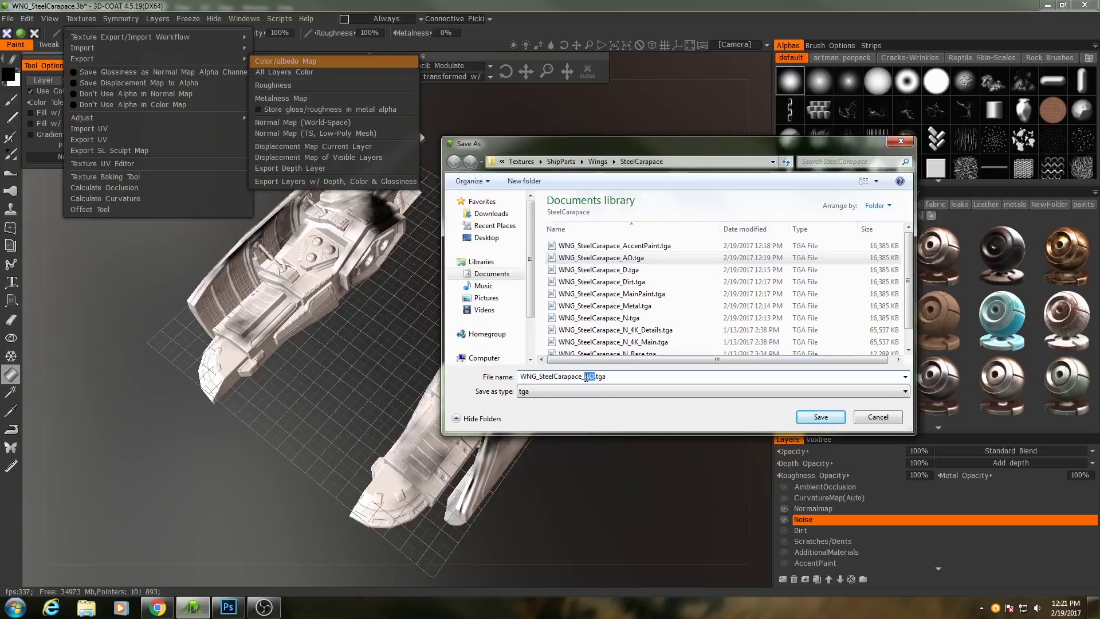